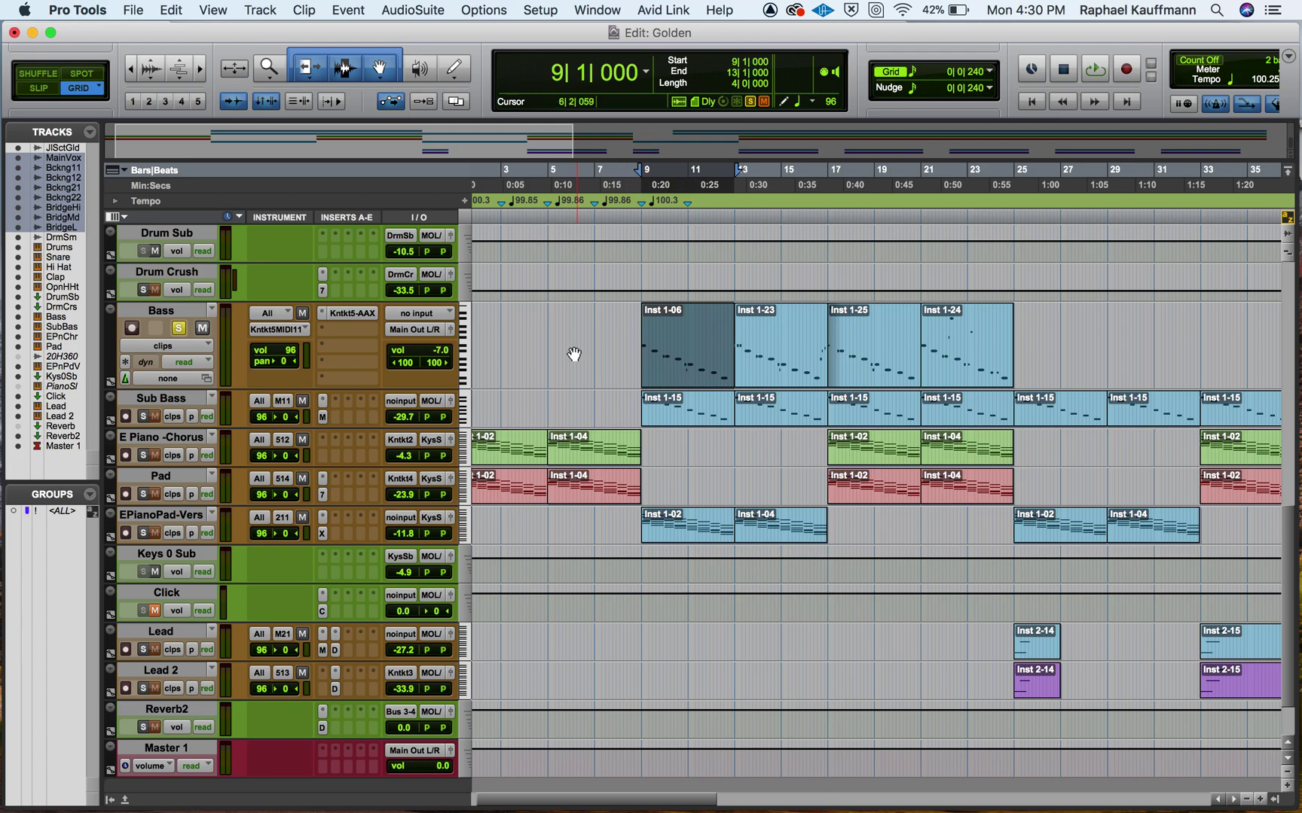
Select the Bass track and play back its clips in turn to compare their bass line variations.
left_click(181, 315)
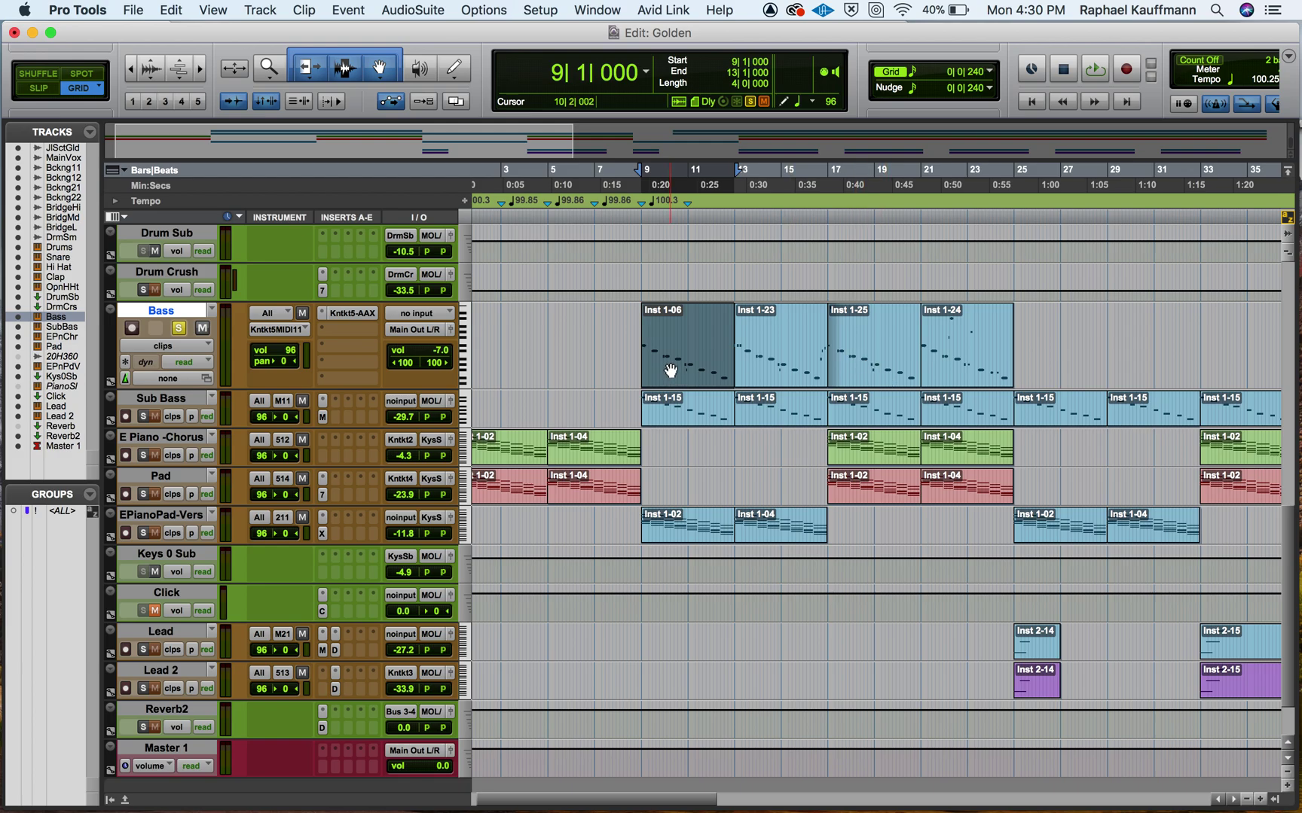
key("space")
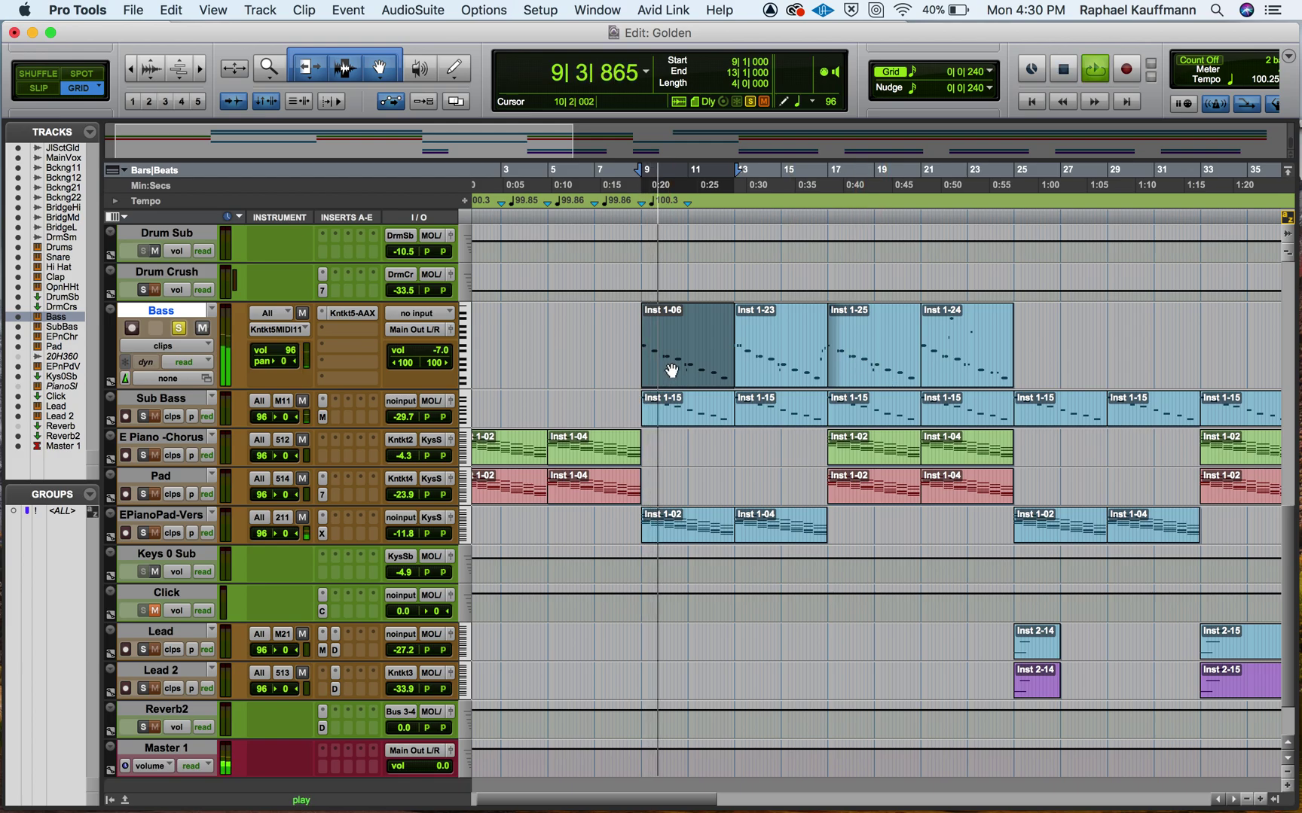
left_click(774, 375)
key("space")
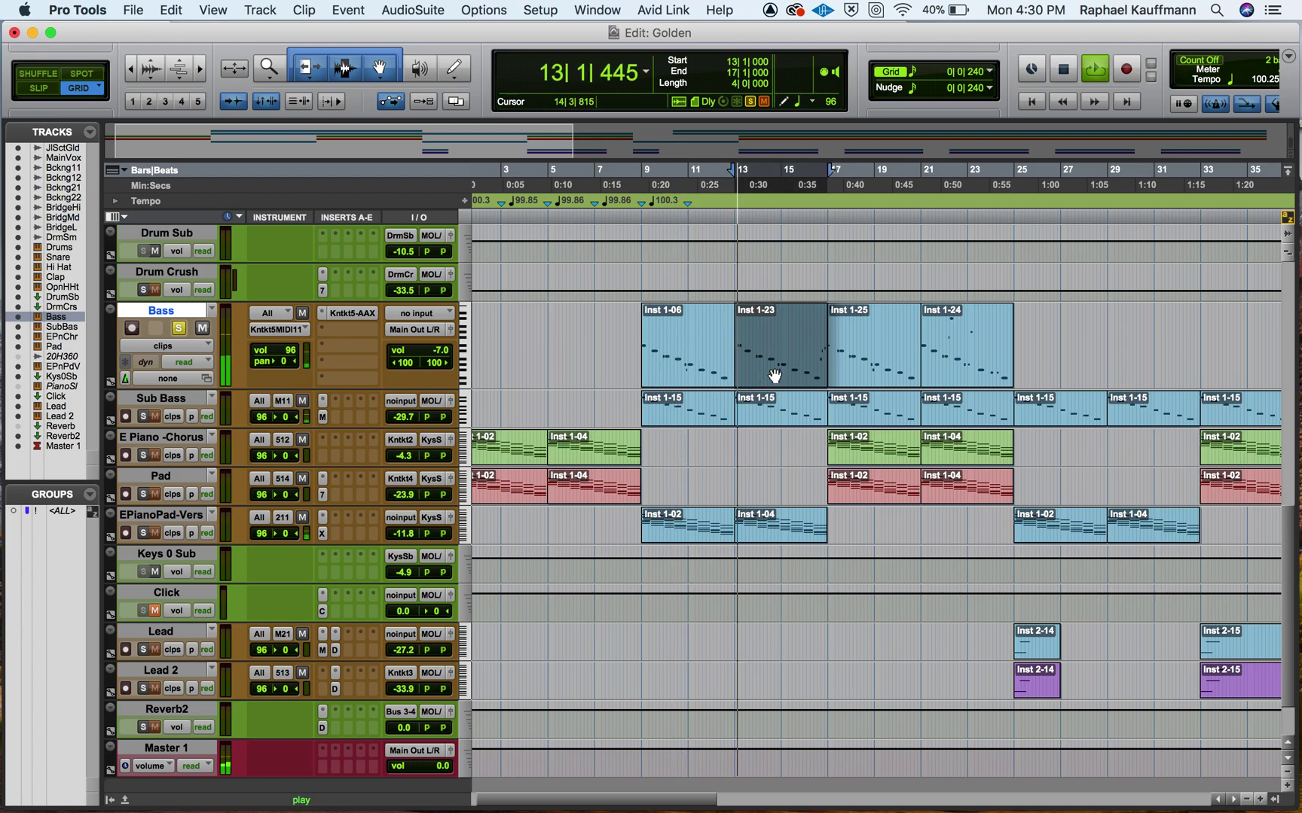
left_click(883, 373)
left_click(965, 369)
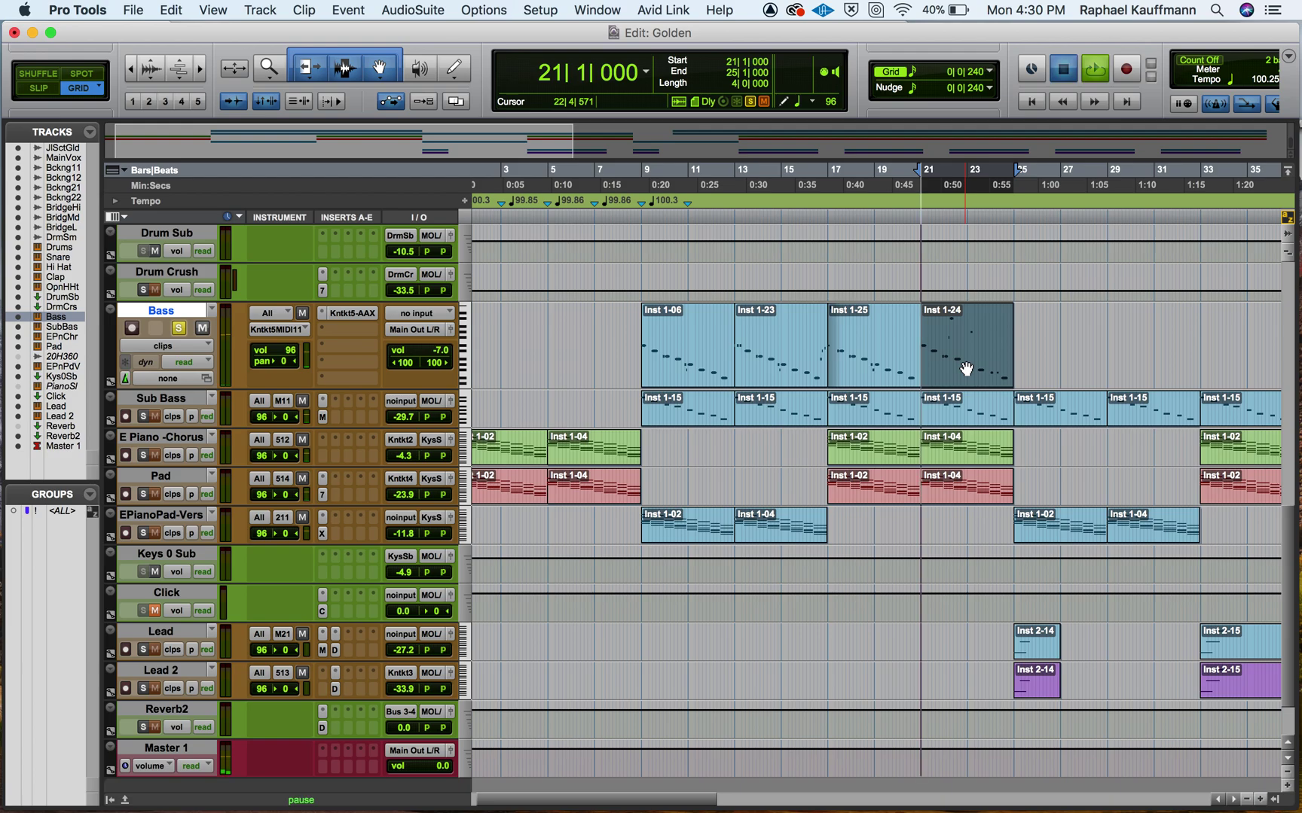
key("space")
key("space")
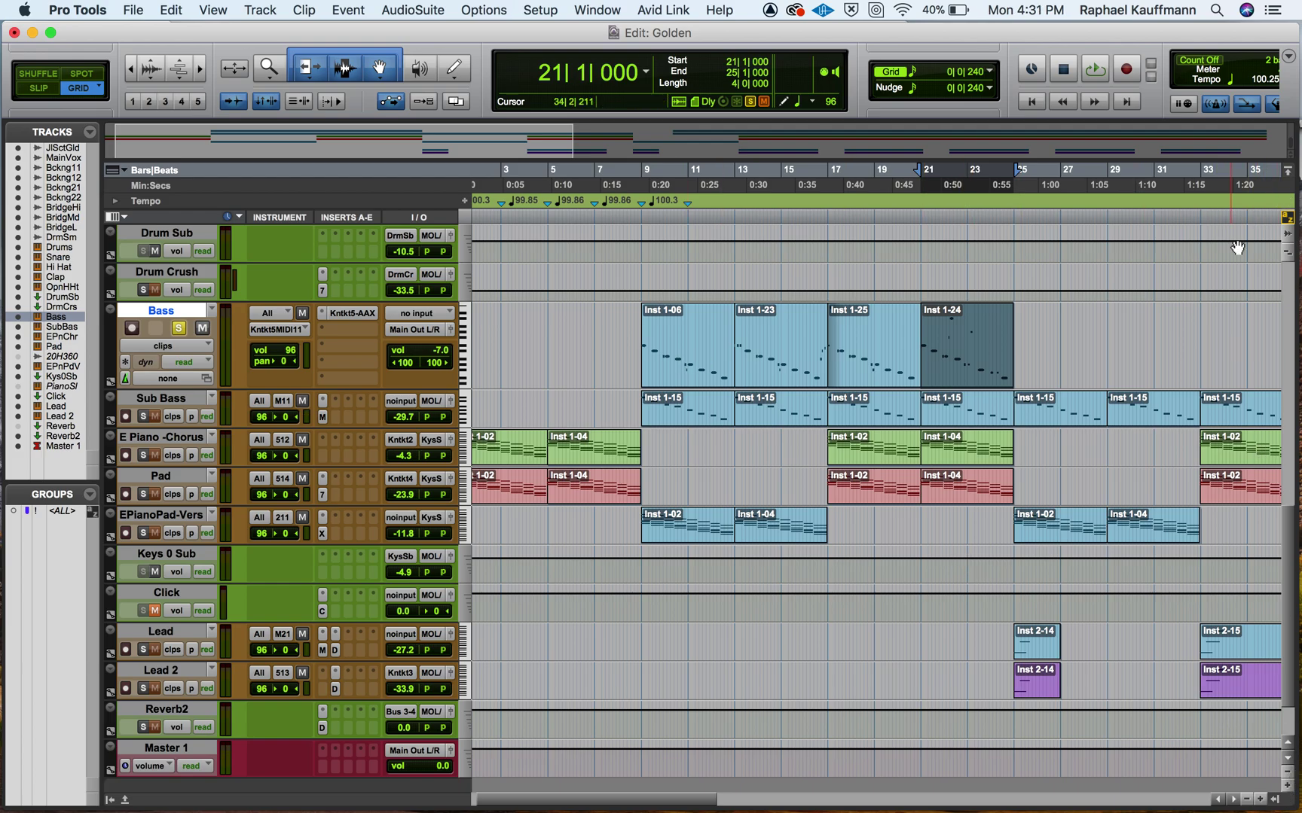
Show the Clips list and select each of the four Bass track clips in turn to locate its entry.
left_click(1275, 801)
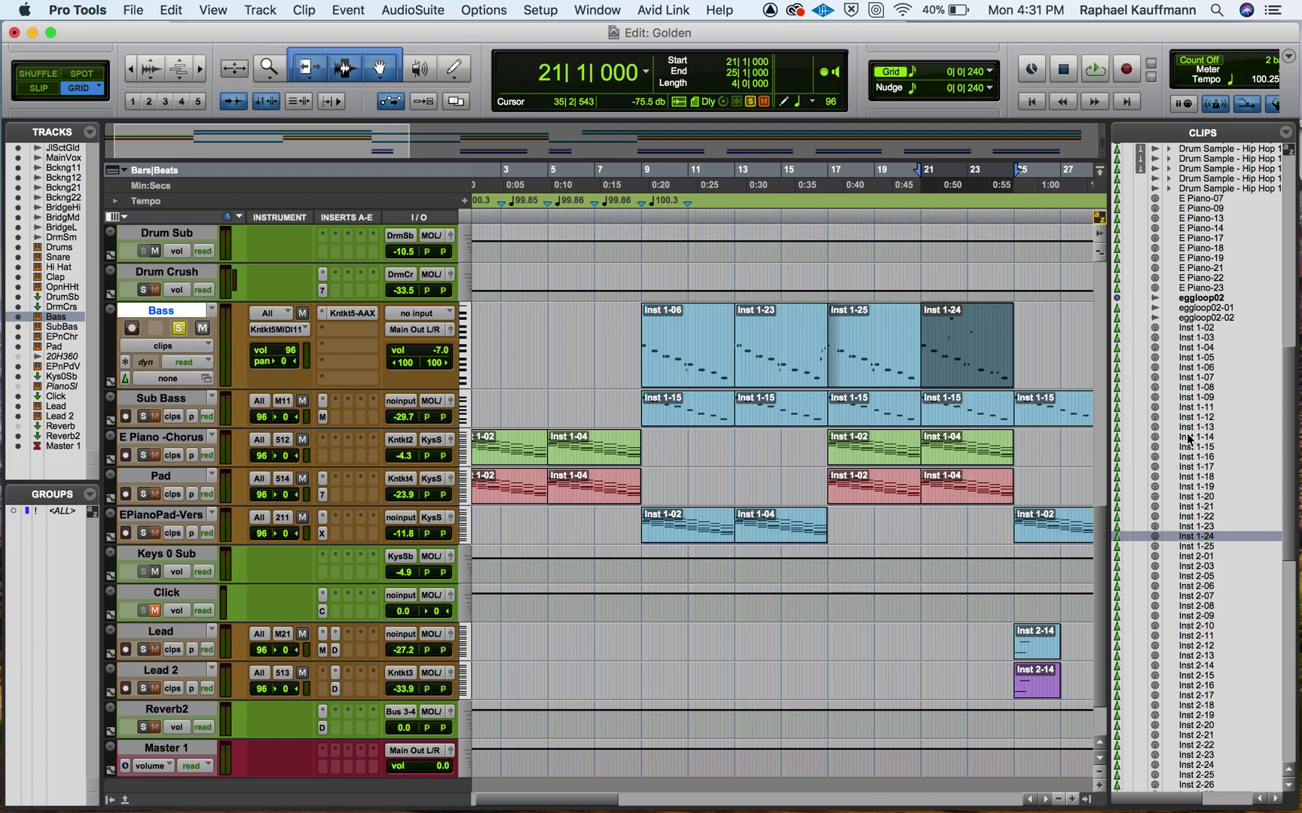
left_click(688, 369)
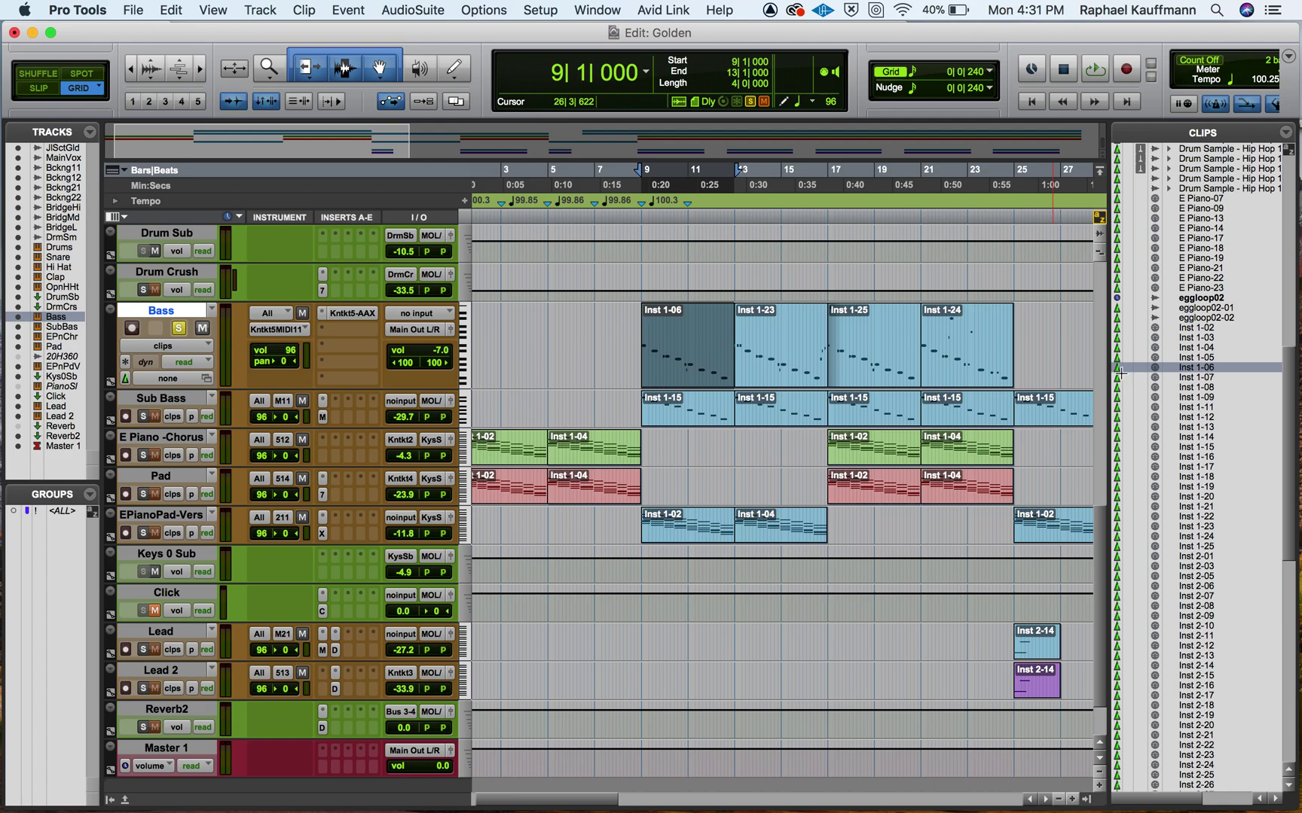
left_click(797, 368)
left_click(889, 374)
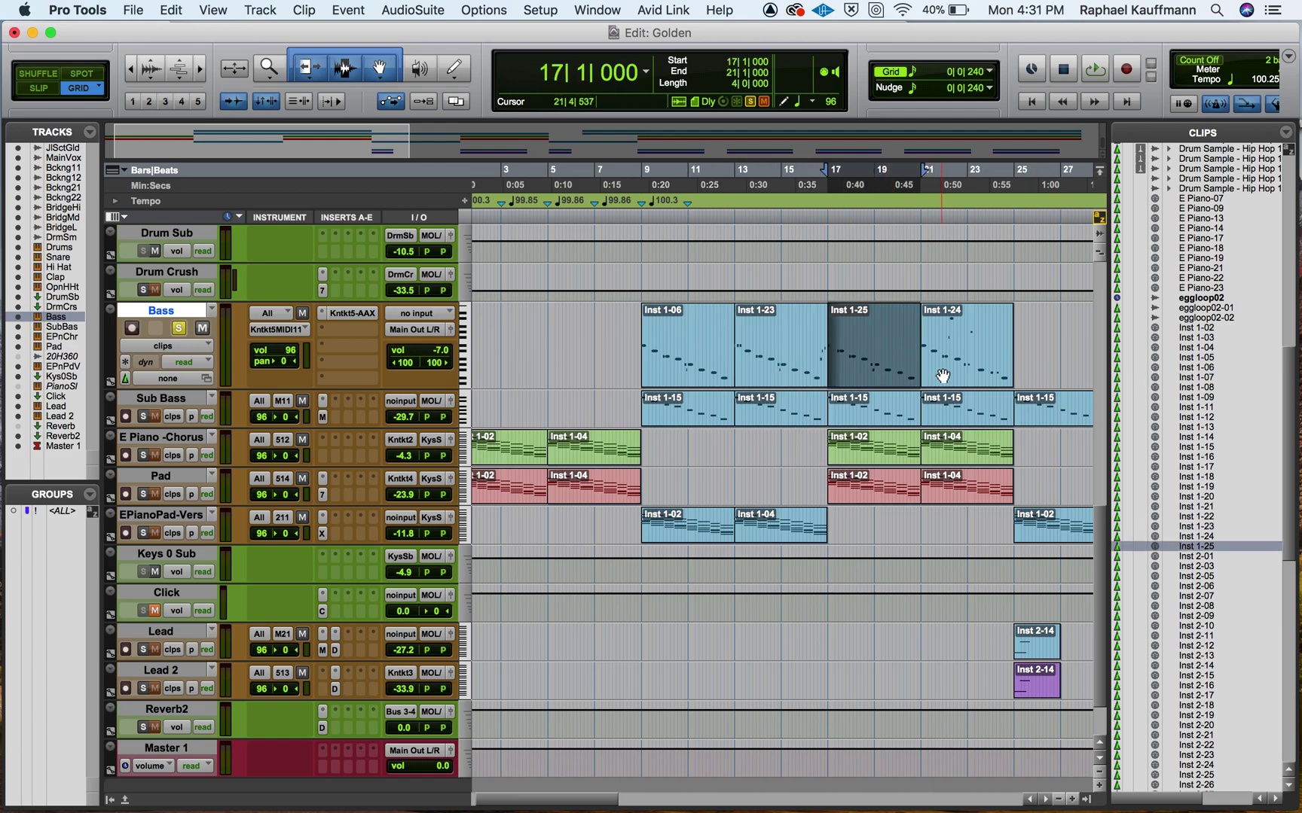
left_click(941, 374)
scroll(942, 375, "up", 3)
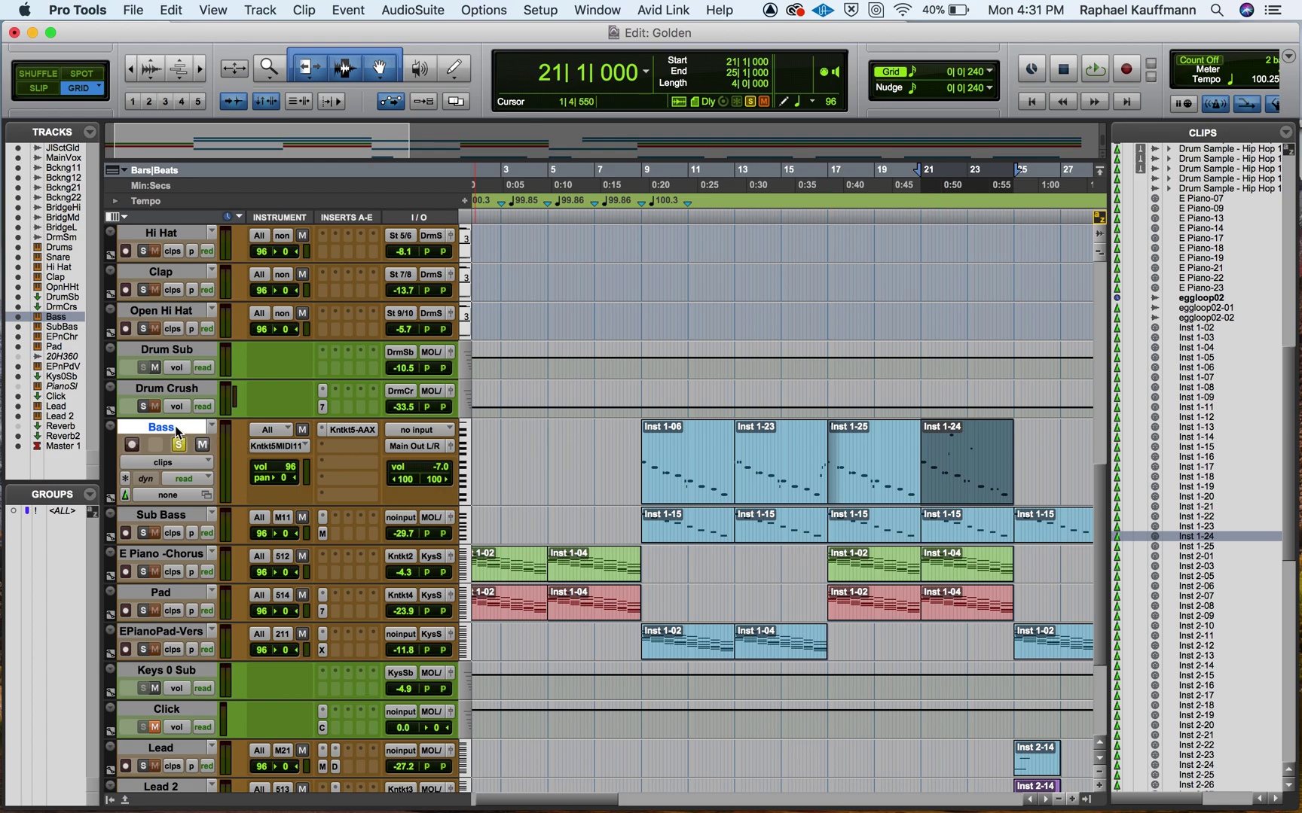
Rename the first Bass track clip, Inst 1-06 at bar 9, as Bass 1 through the Clips list.
left_click(694, 486)
double_click(693, 486)
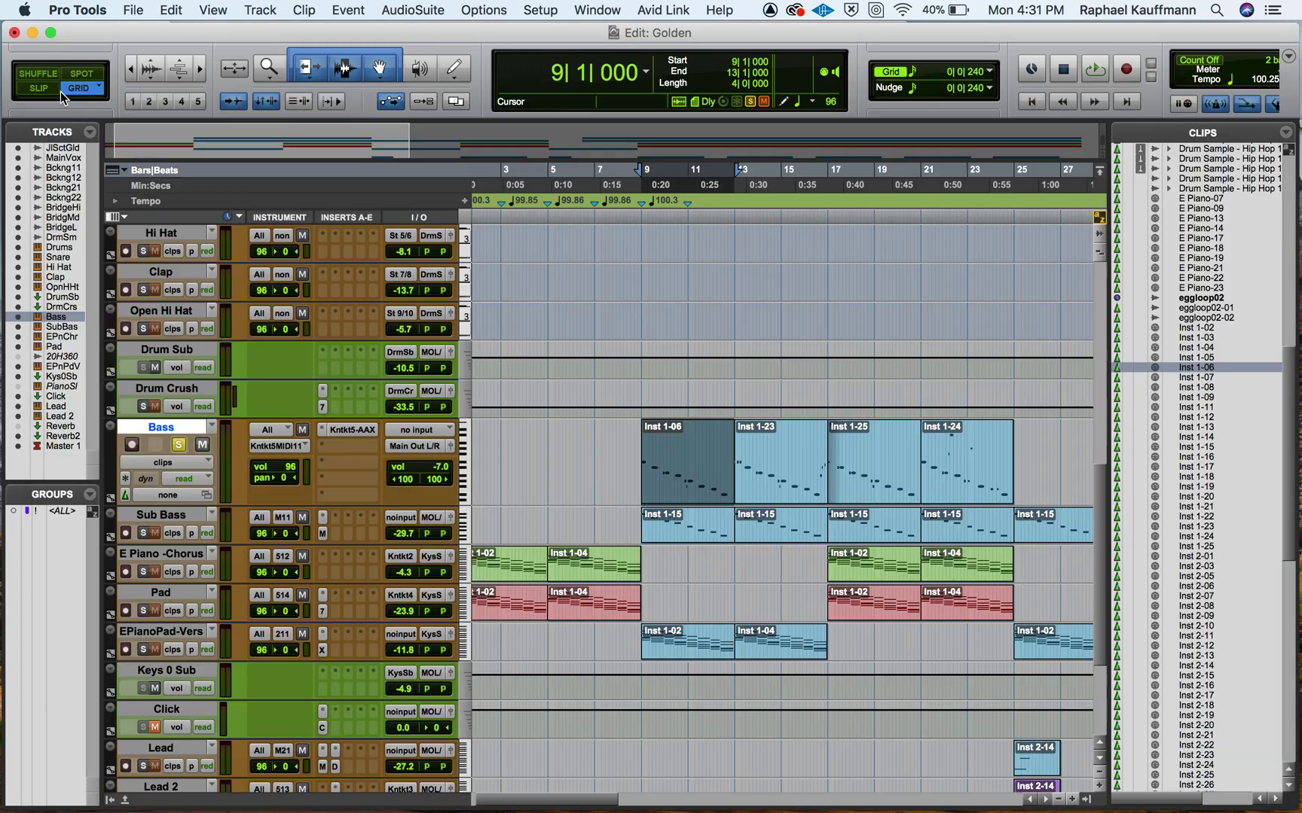
left_click(60, 89)
double_click(1205, 368)
type("Bass 1")
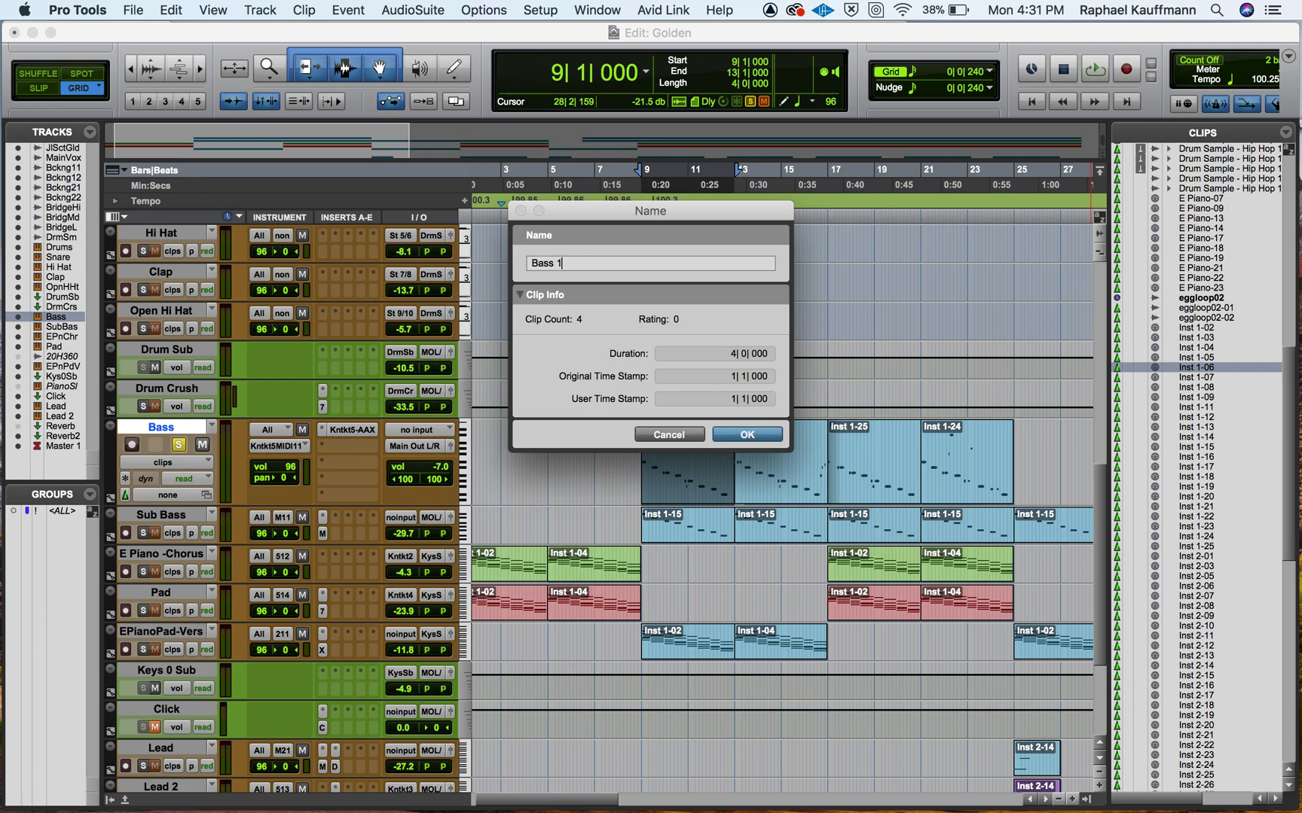
left_click(746, 435)
Rename the second Bass track clip, Inst 1-23 at bar 13, as Bass 2.
left_click(778, 493)
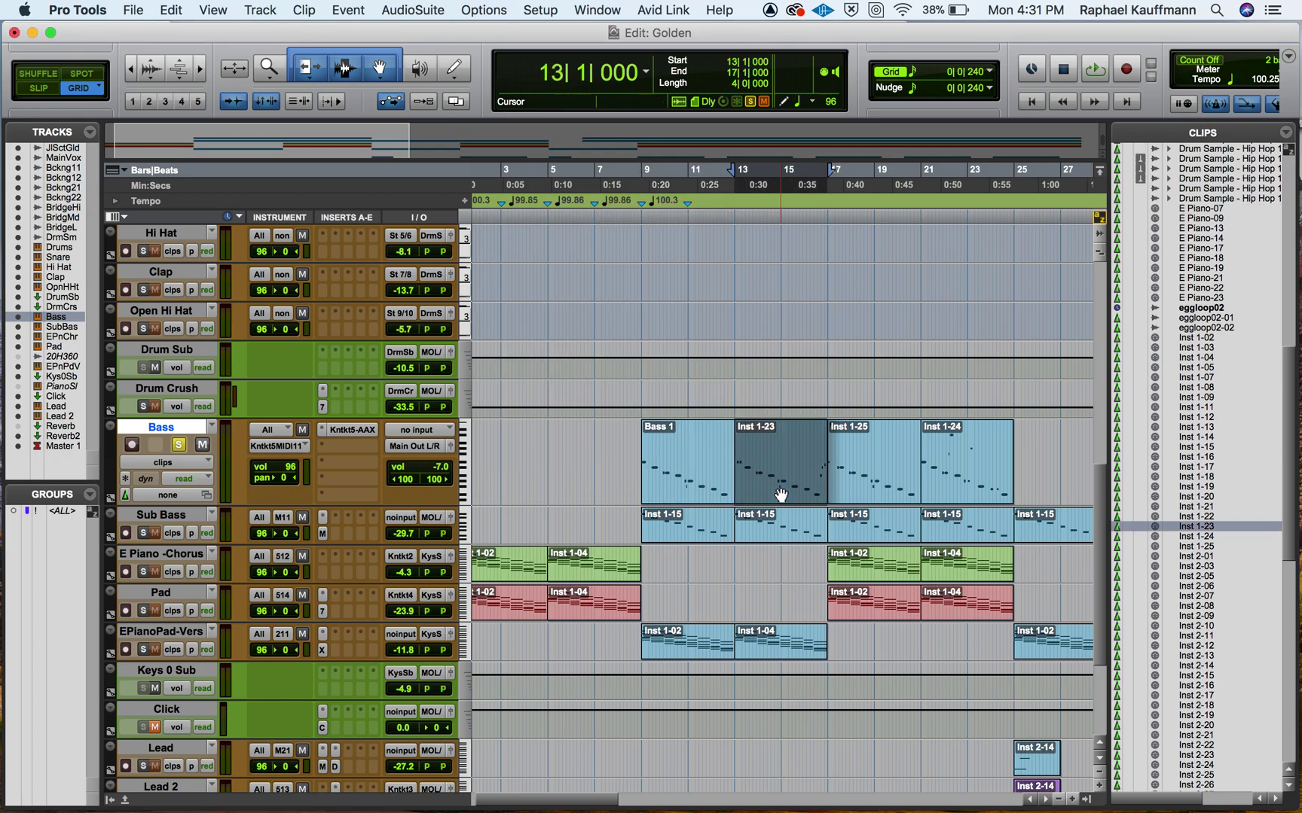
double_click(1188, 529)
type("Bass 2")
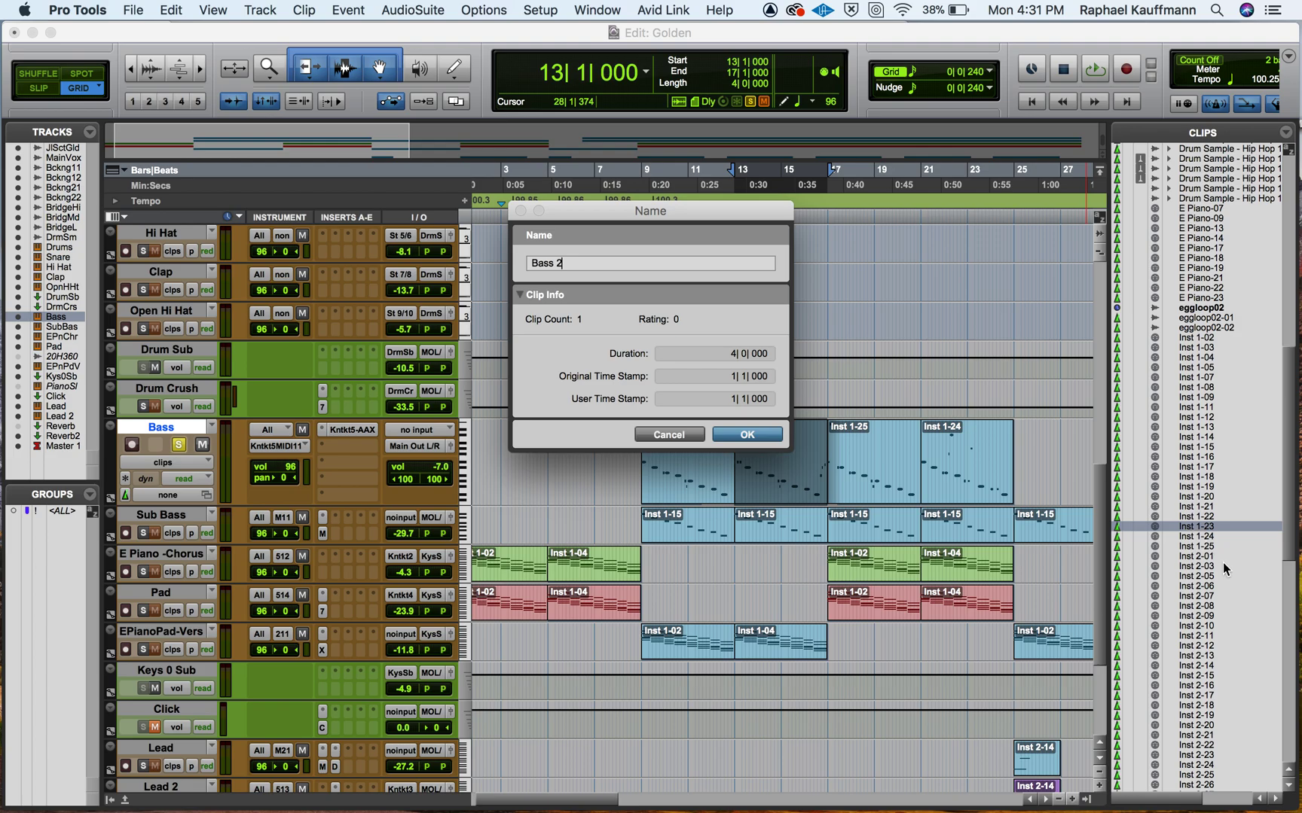
left_click(757, 437)
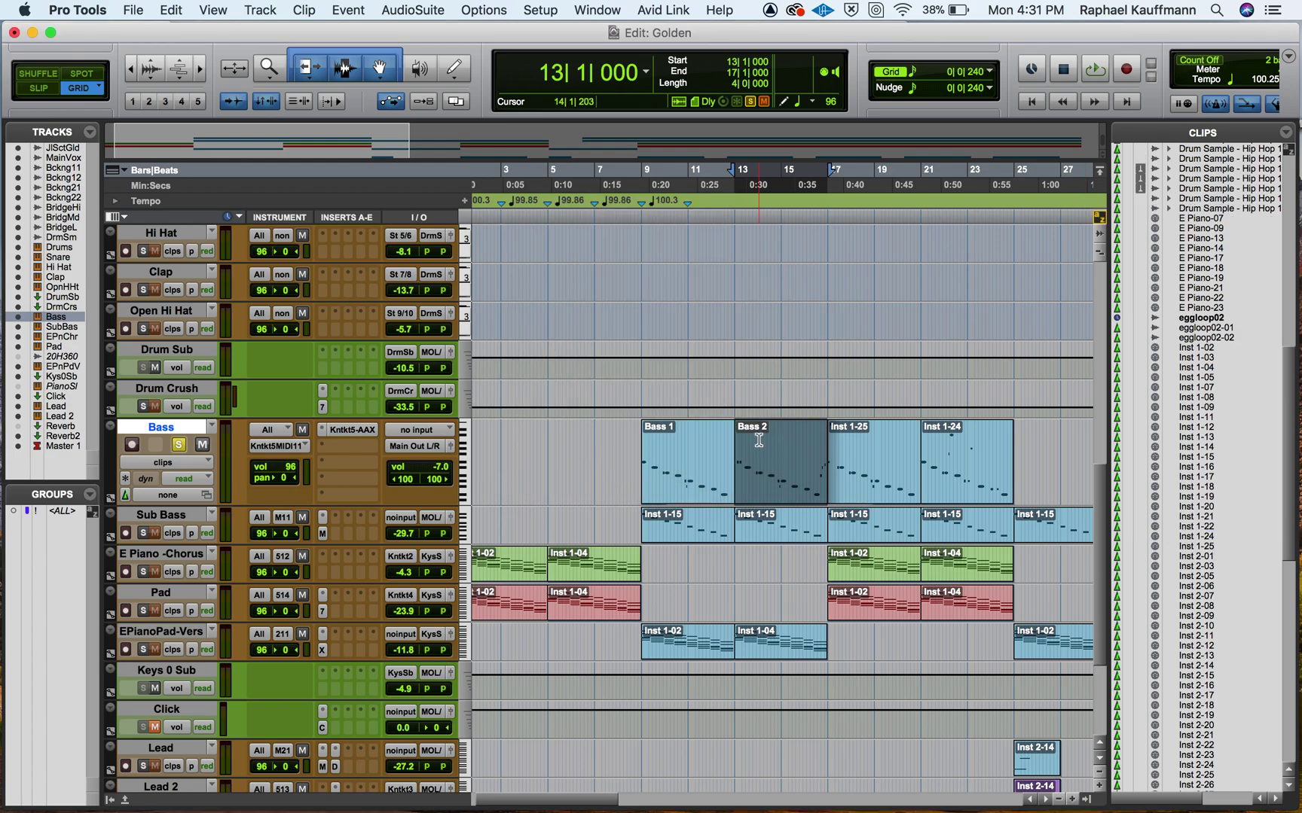
Rename the third Bass track clip, Inst 1-25 at bar 17, as Bass 3 with a capital B.
left_click(858, 464)
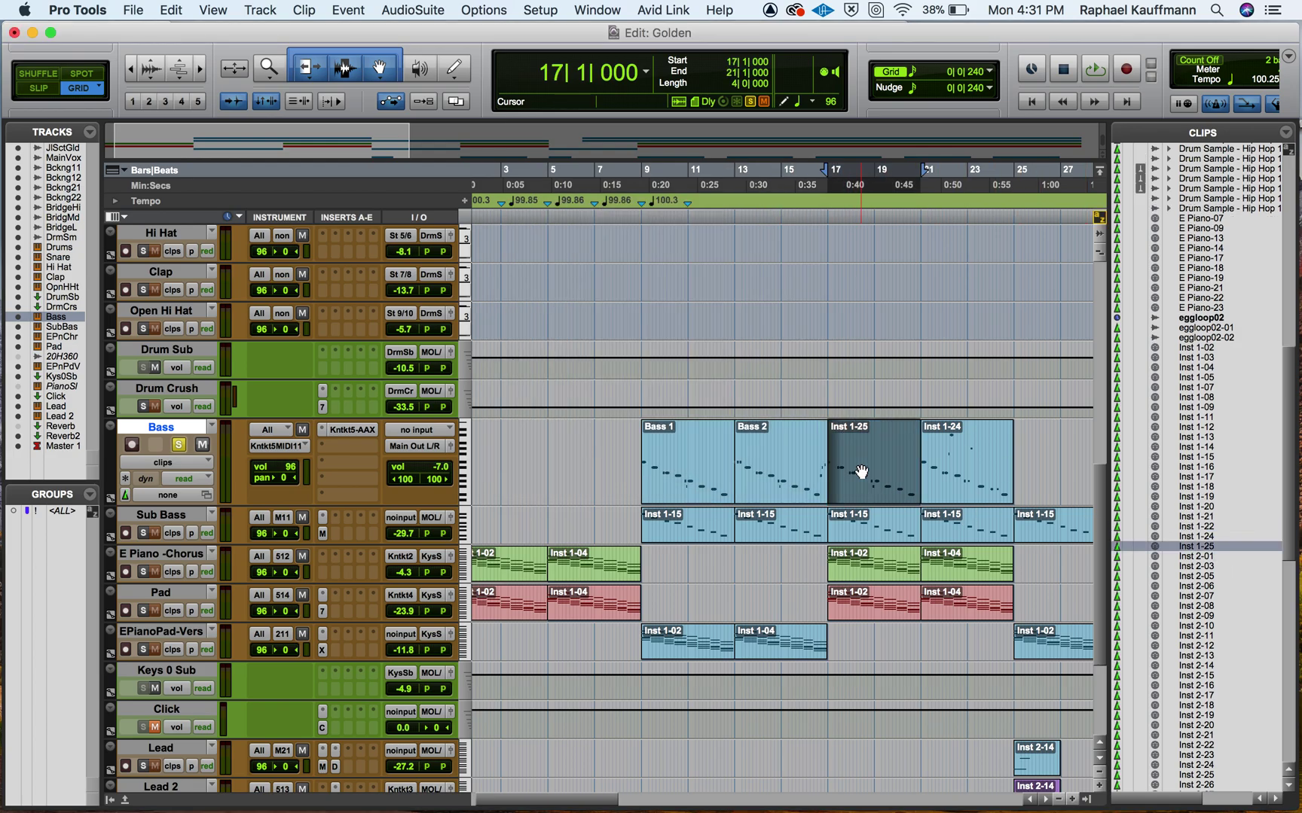
double_click(1196, 547)
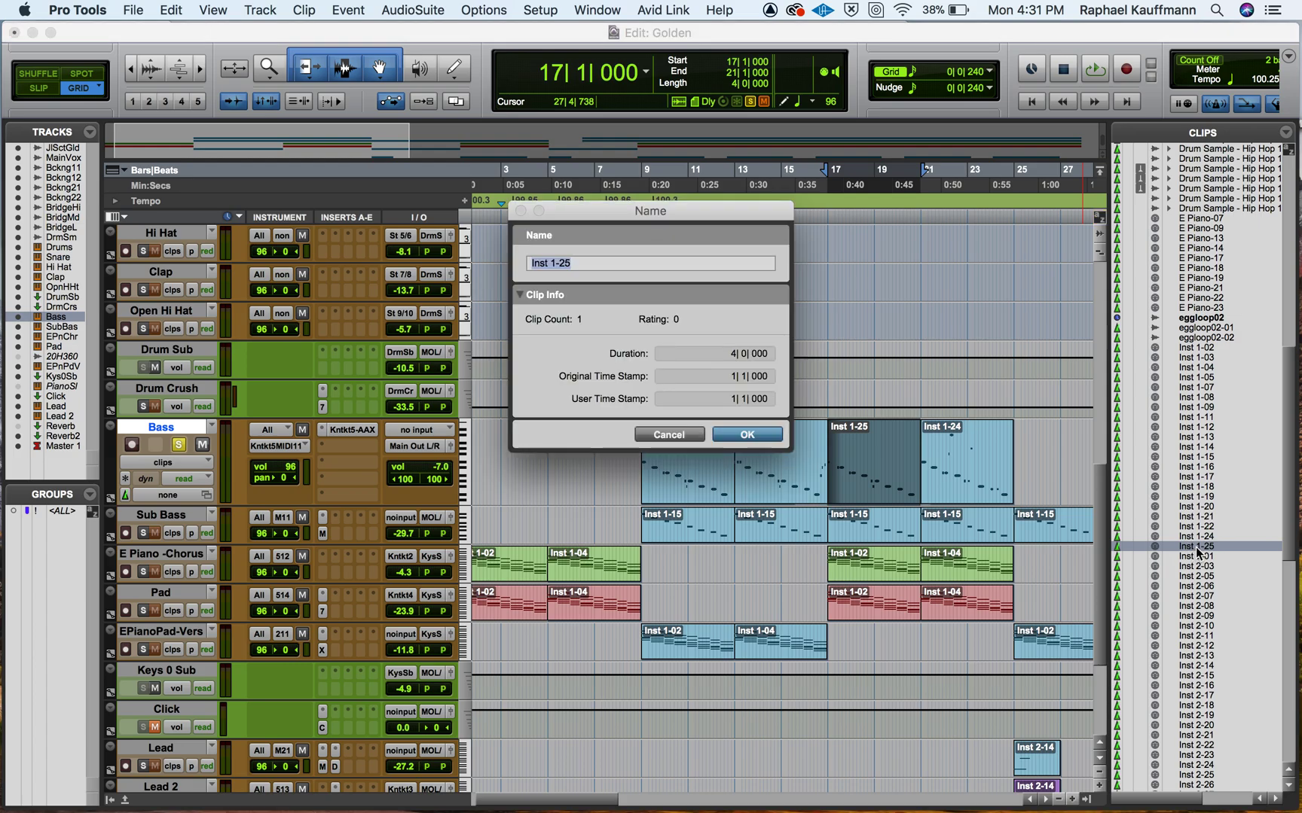
type("bass 3")
left_click(535, 264)
key("shift+Right")
type("B")
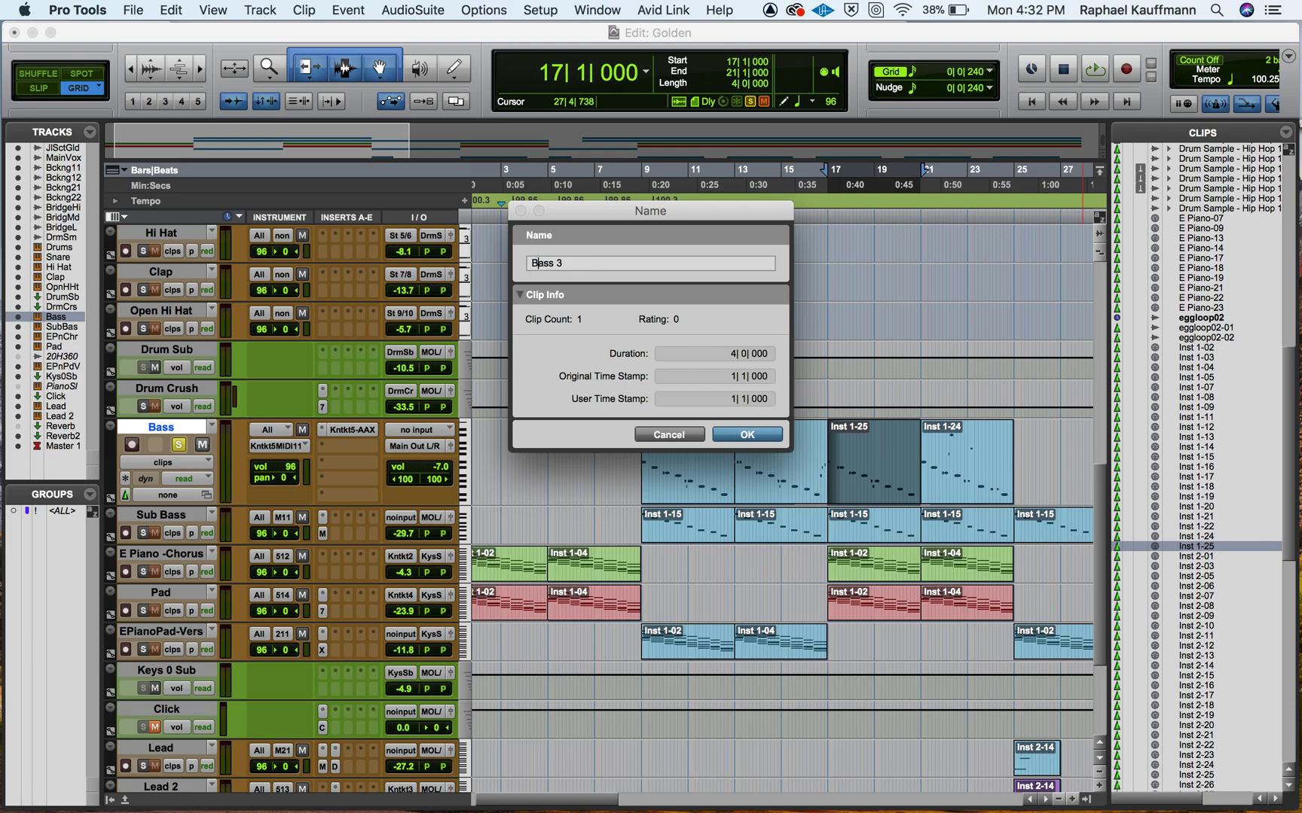
left_click(746, 434)
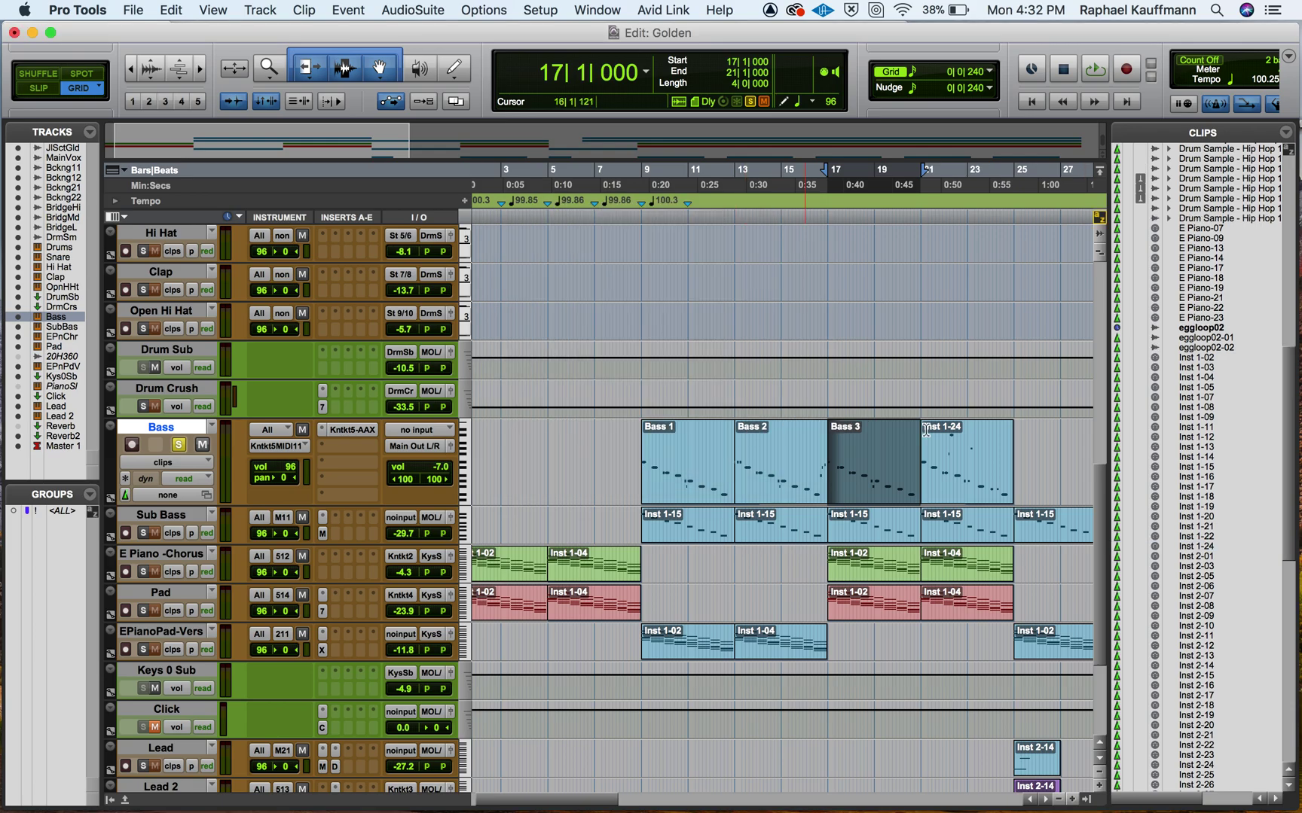
Rename the fourth Bass track clip, Inst 1-24 at bar 21, as Bass 4.
left_click(967, 479)
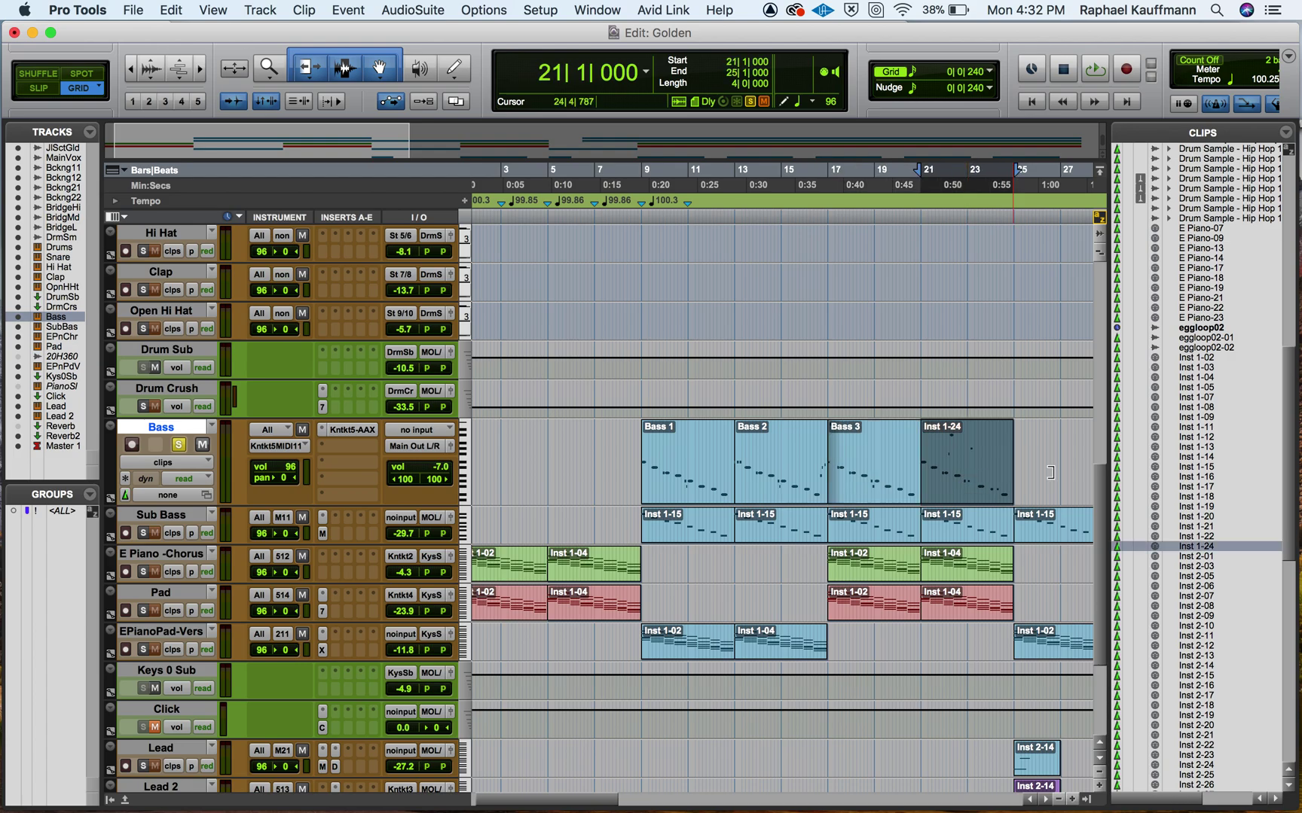
double_click(1202, 545)
type("Bass 4")
key("Return")
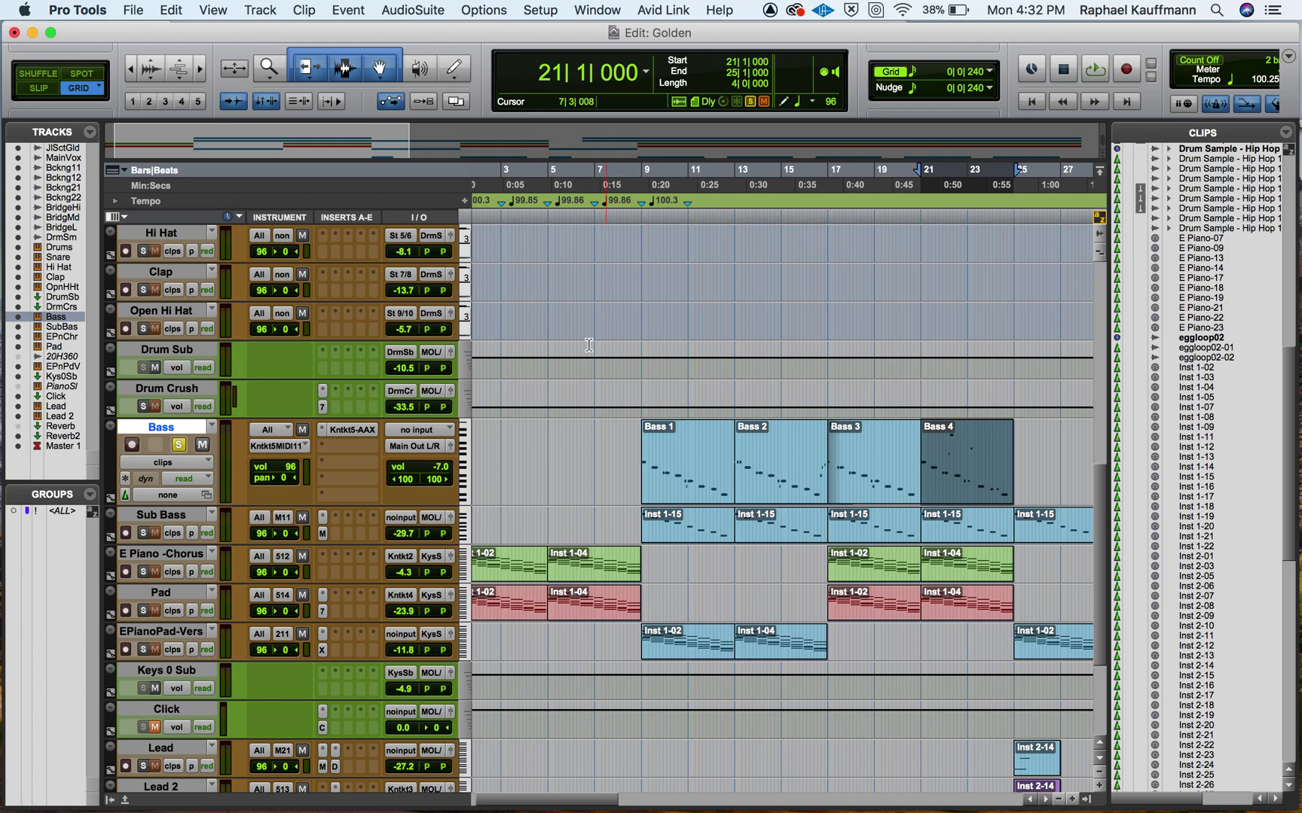
Select the renamed bass clips one after another and check where they are grouped in the Clips list.
left_click(674, 484)
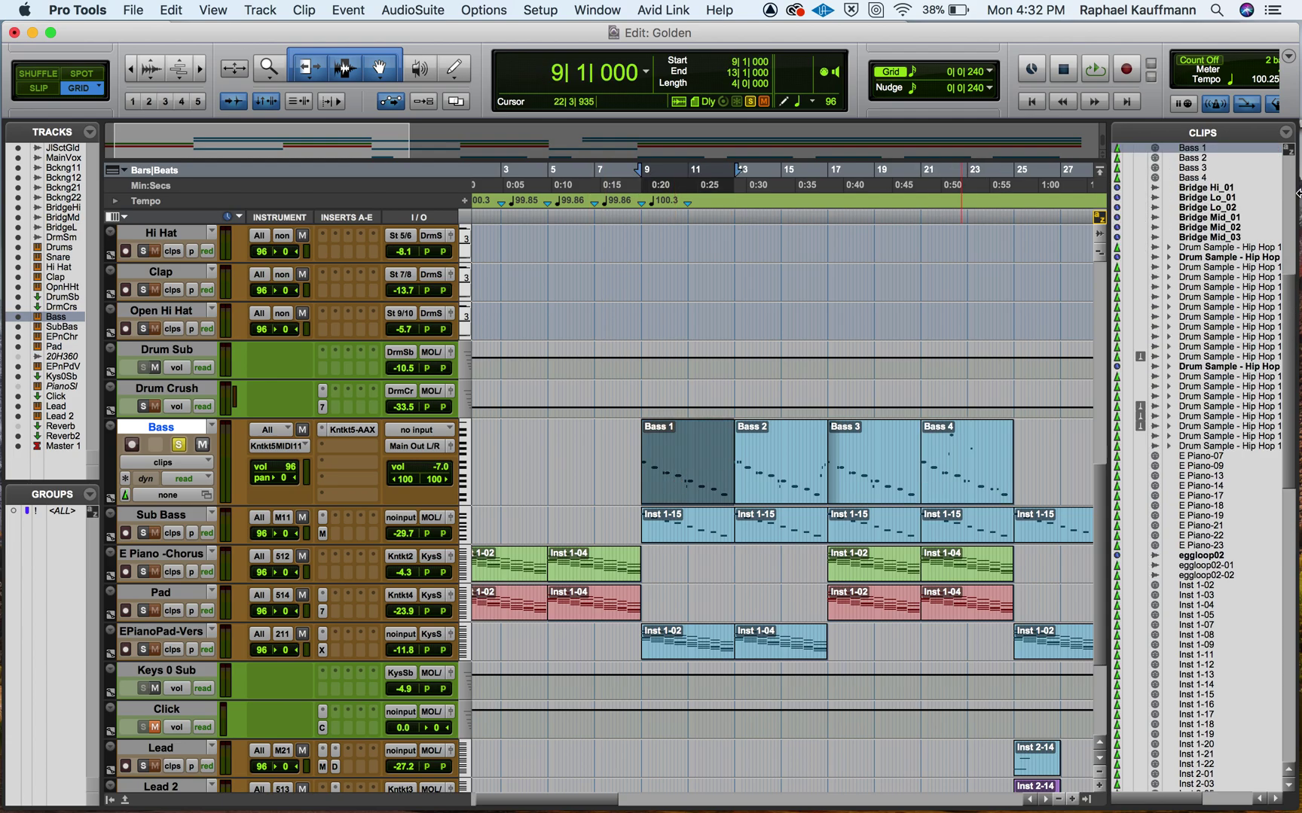
scroll(1244, 222, "up", 3)
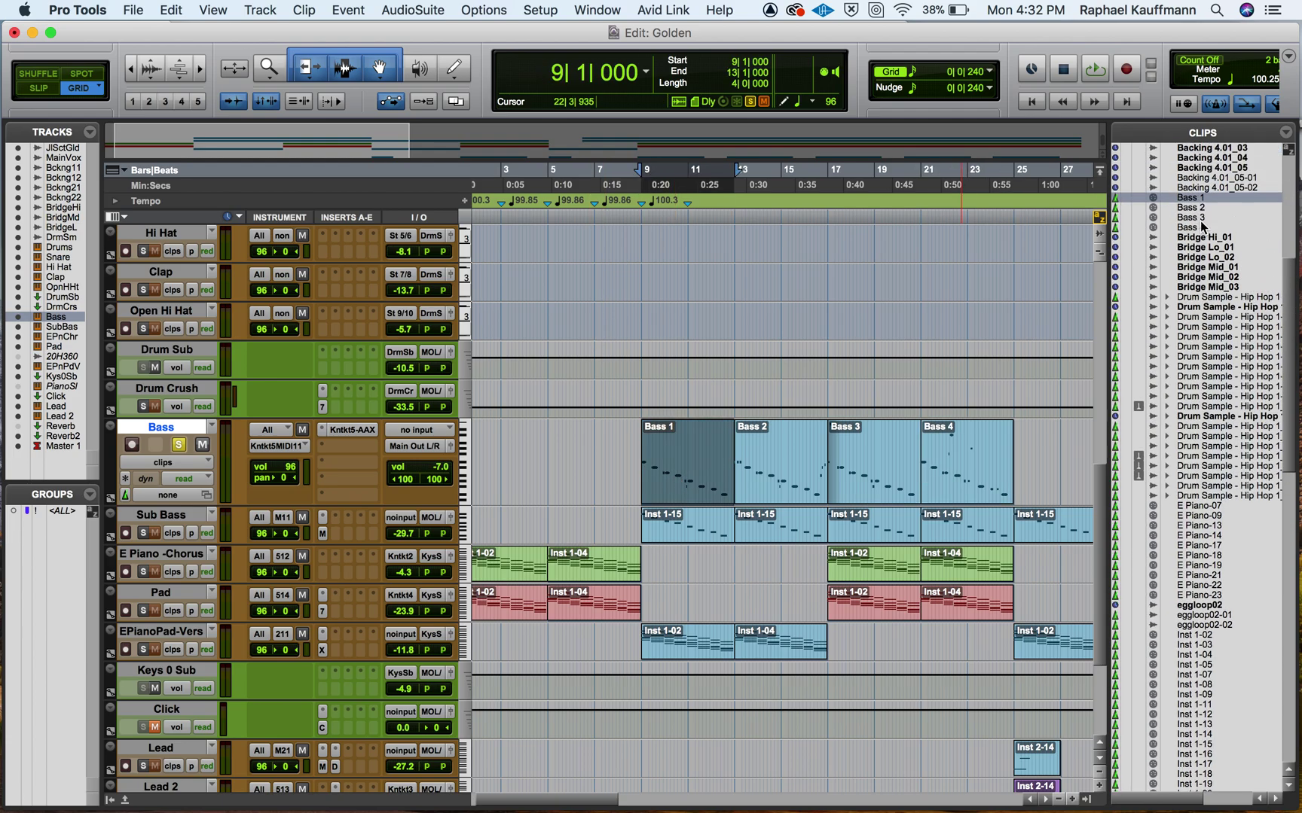
left_click(784, 490)
left_click(842, 488)
left_click(951, 487)
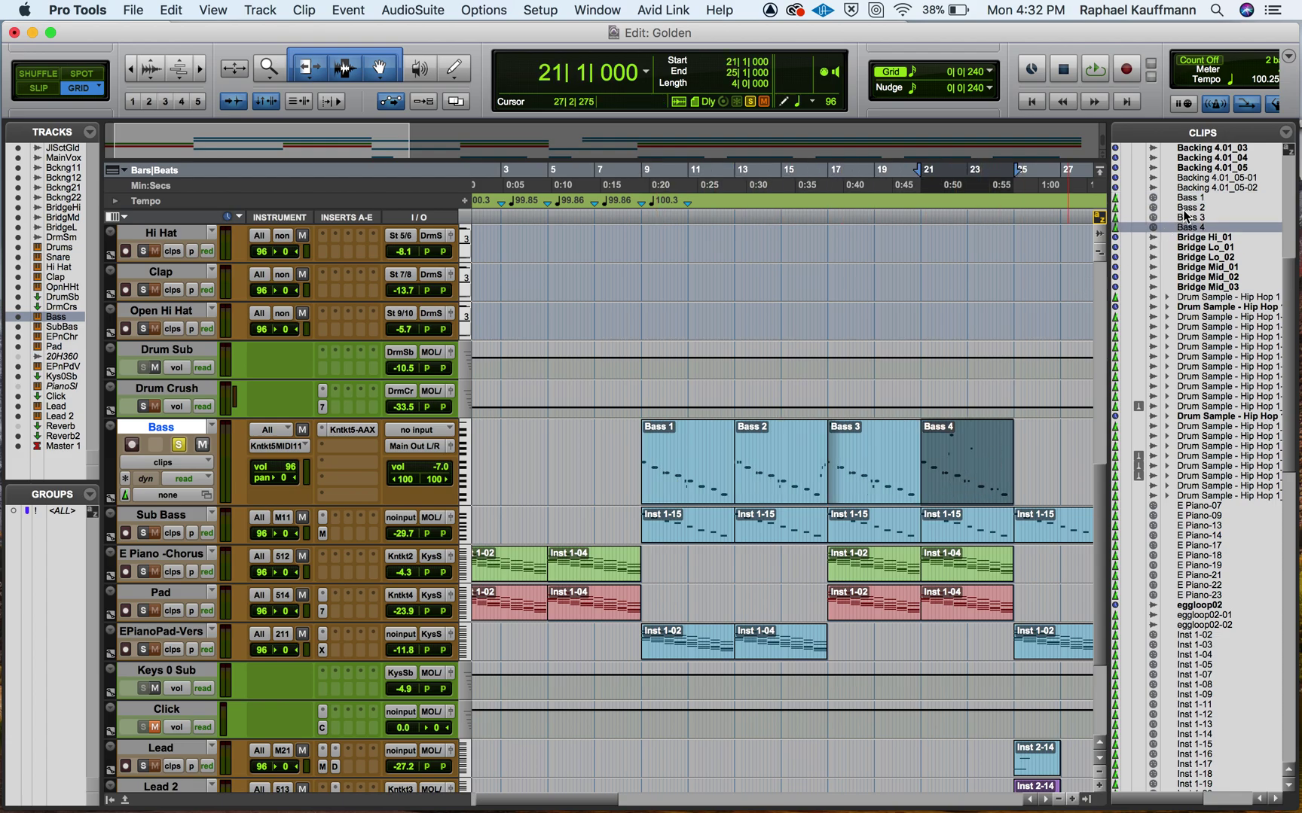
Try duplicating the four clips Bass 1 to Bass 4 together so the copies start at bar 25.
scroll(668, 328, "down", 2)
scroll(669, 328, "right", 3)
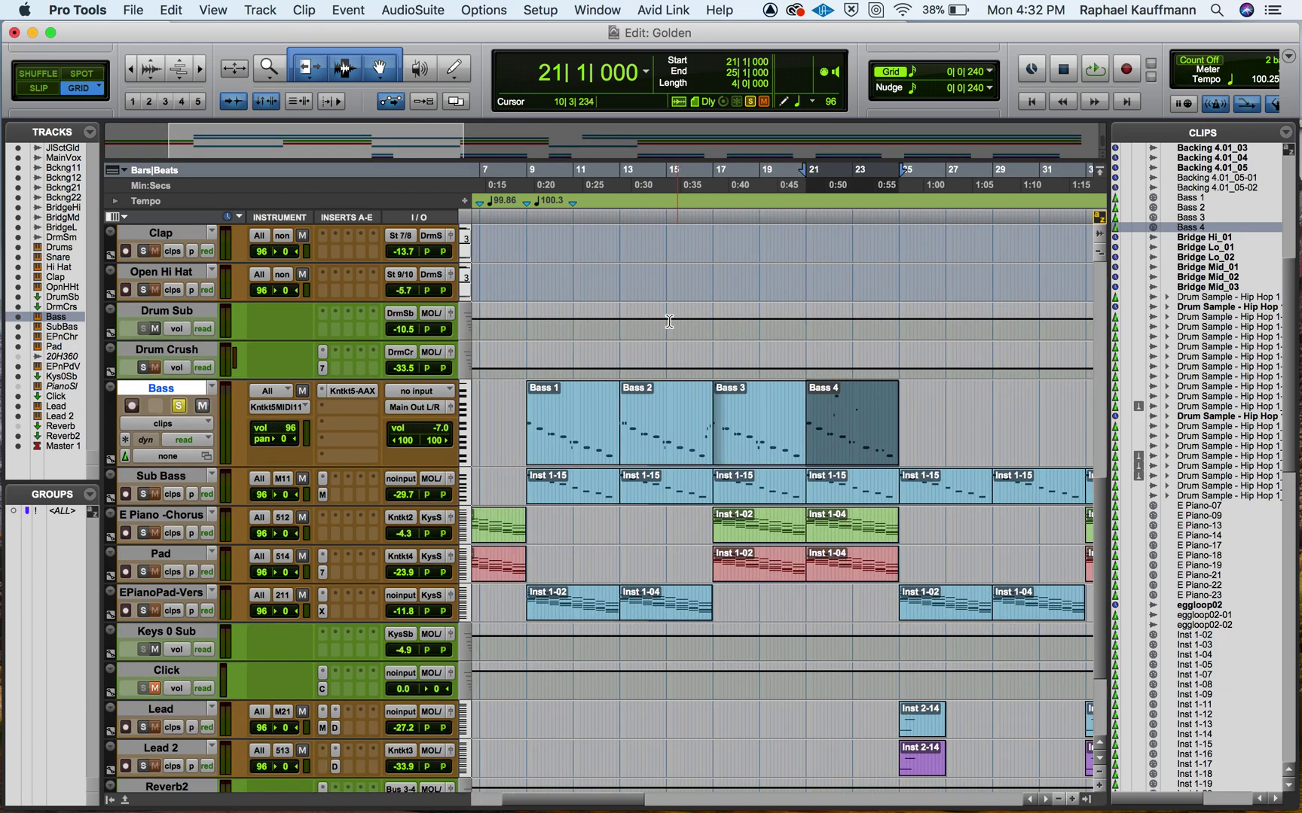
left_click(572, 439)
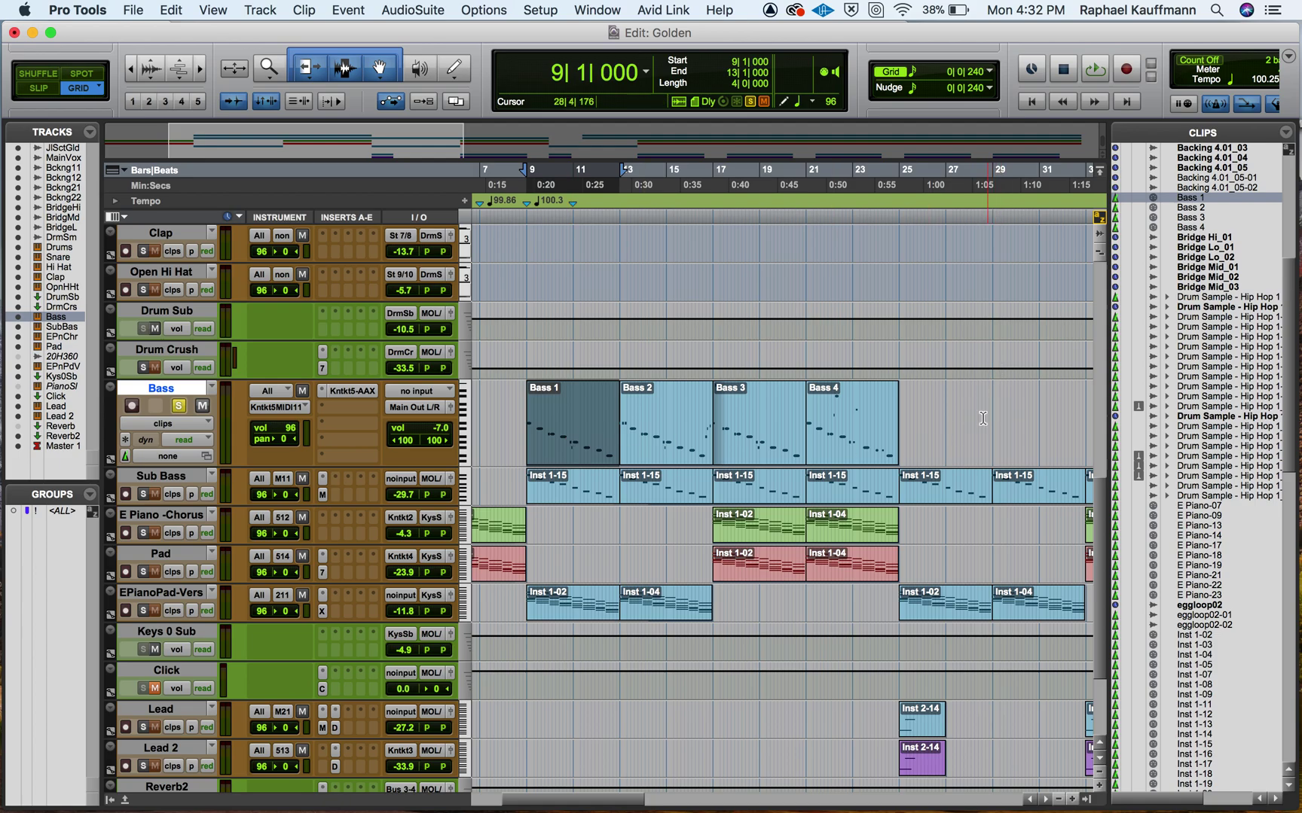
left_click(849, 454, "shift")
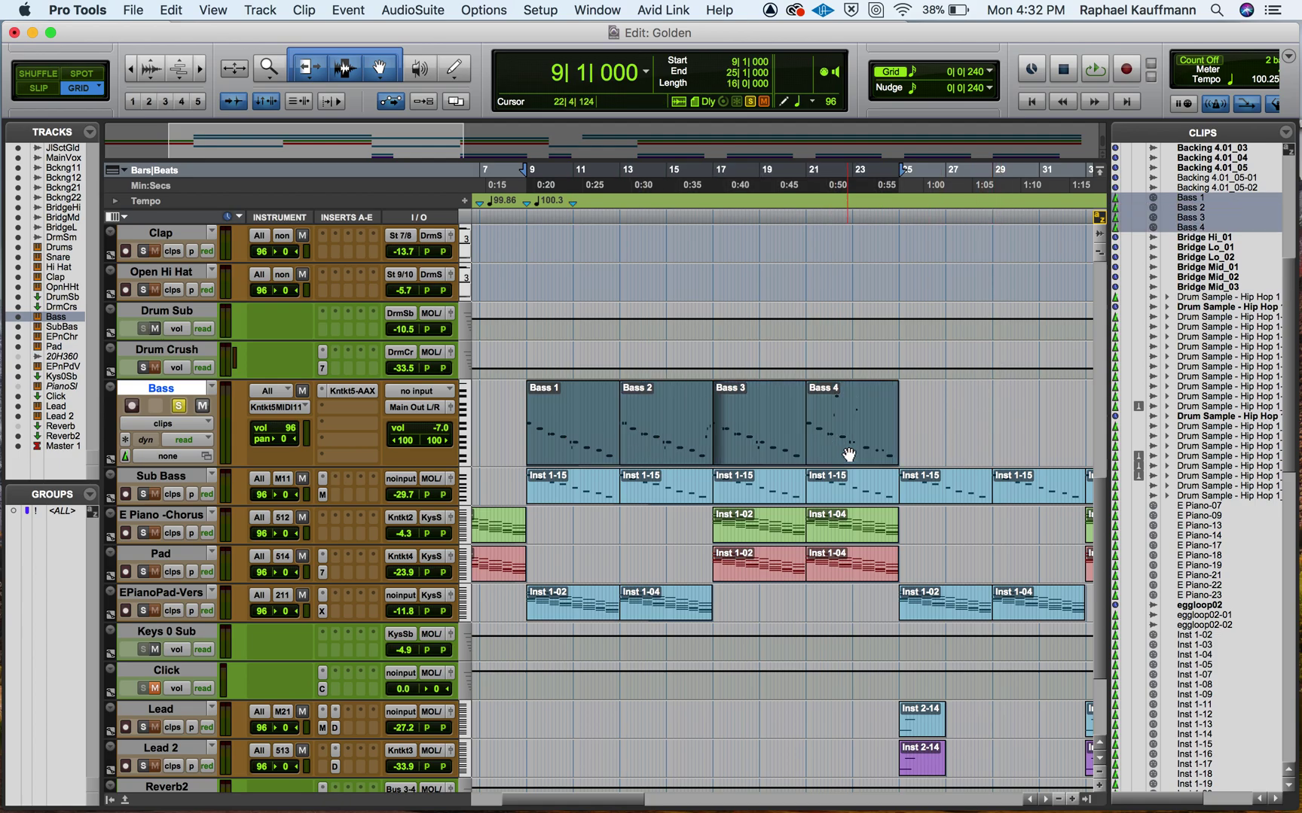
key("super+d")
scroll(849, 455, "right", 5)
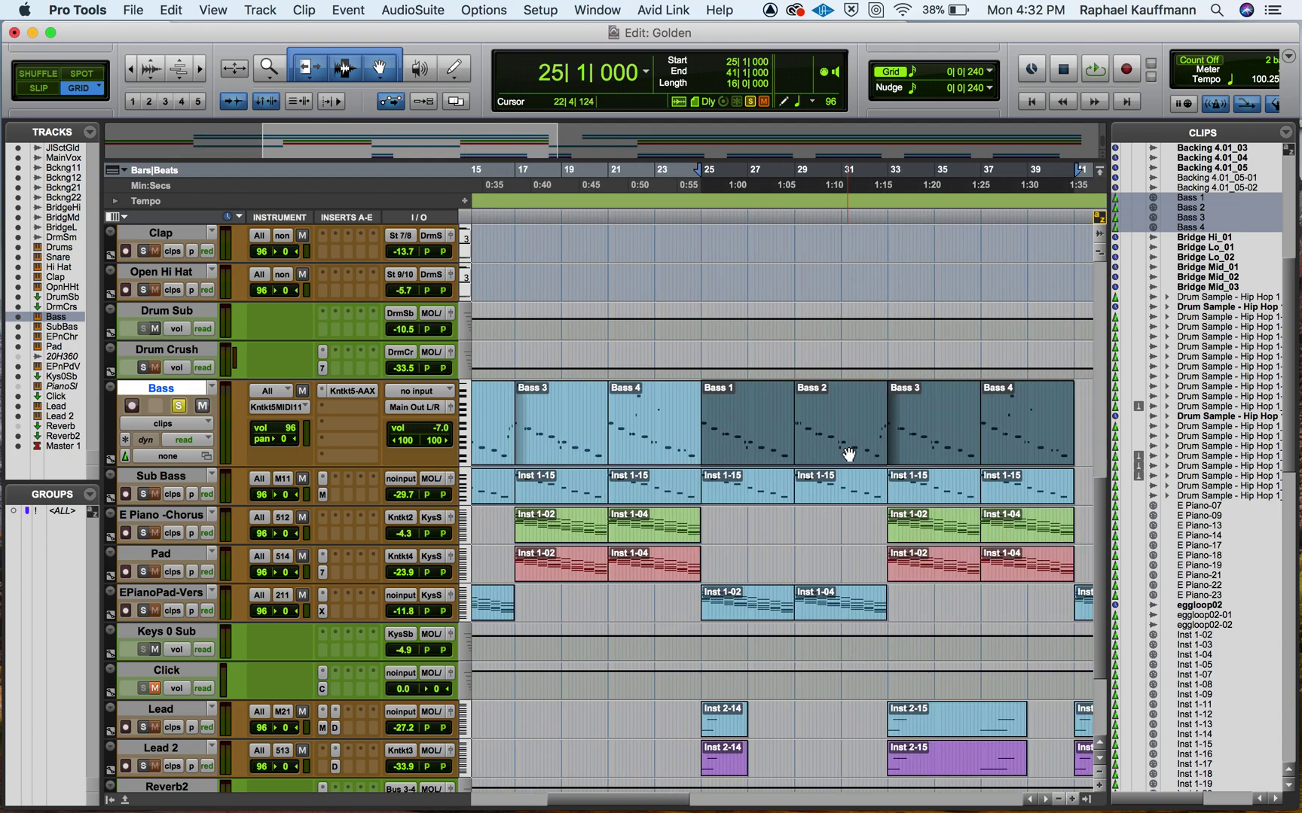
key("super+z")
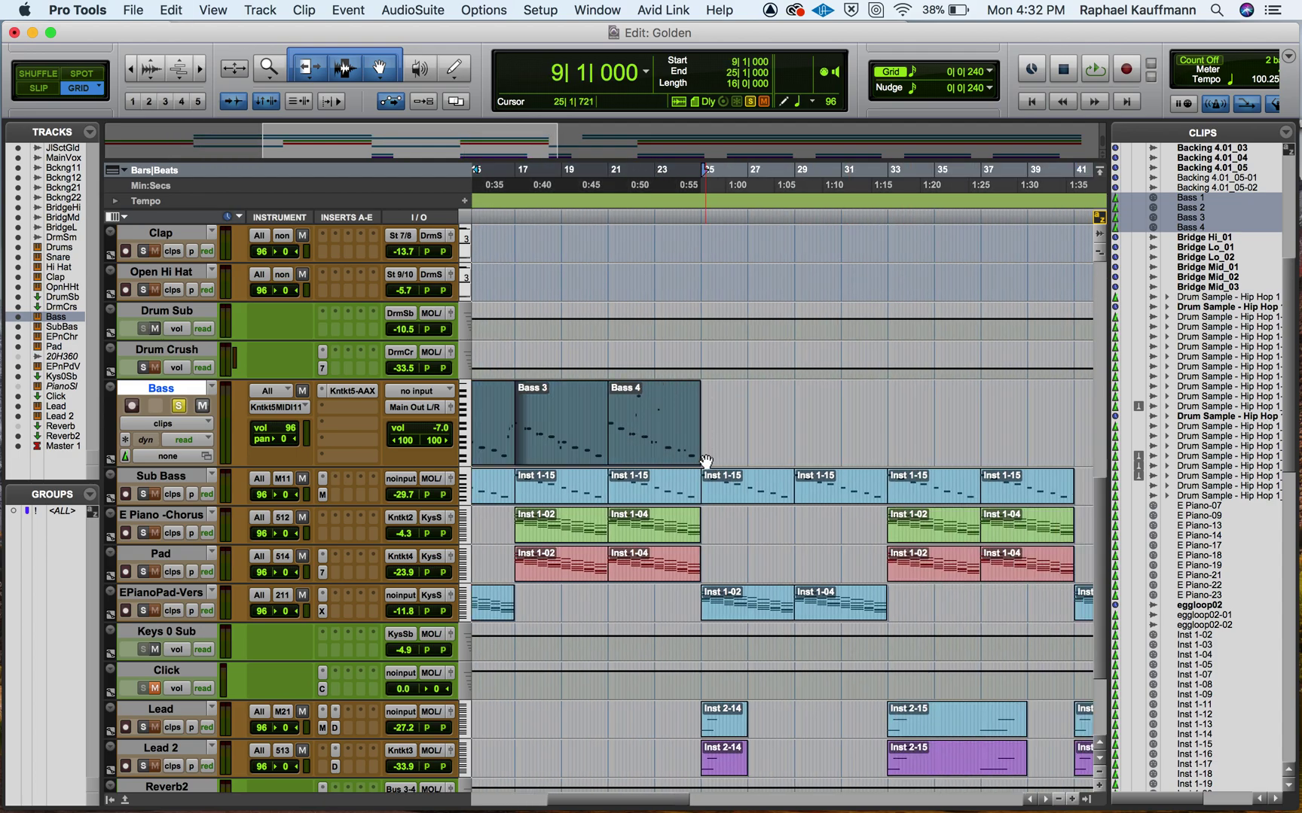
Copy the Bass 2 clip and paste it on the Bass track at bar 25, directly after Bass 4.
scroll(703, 456, "left", 5)
scroll(703, 456, "down", 1)
left_click(664, 397)
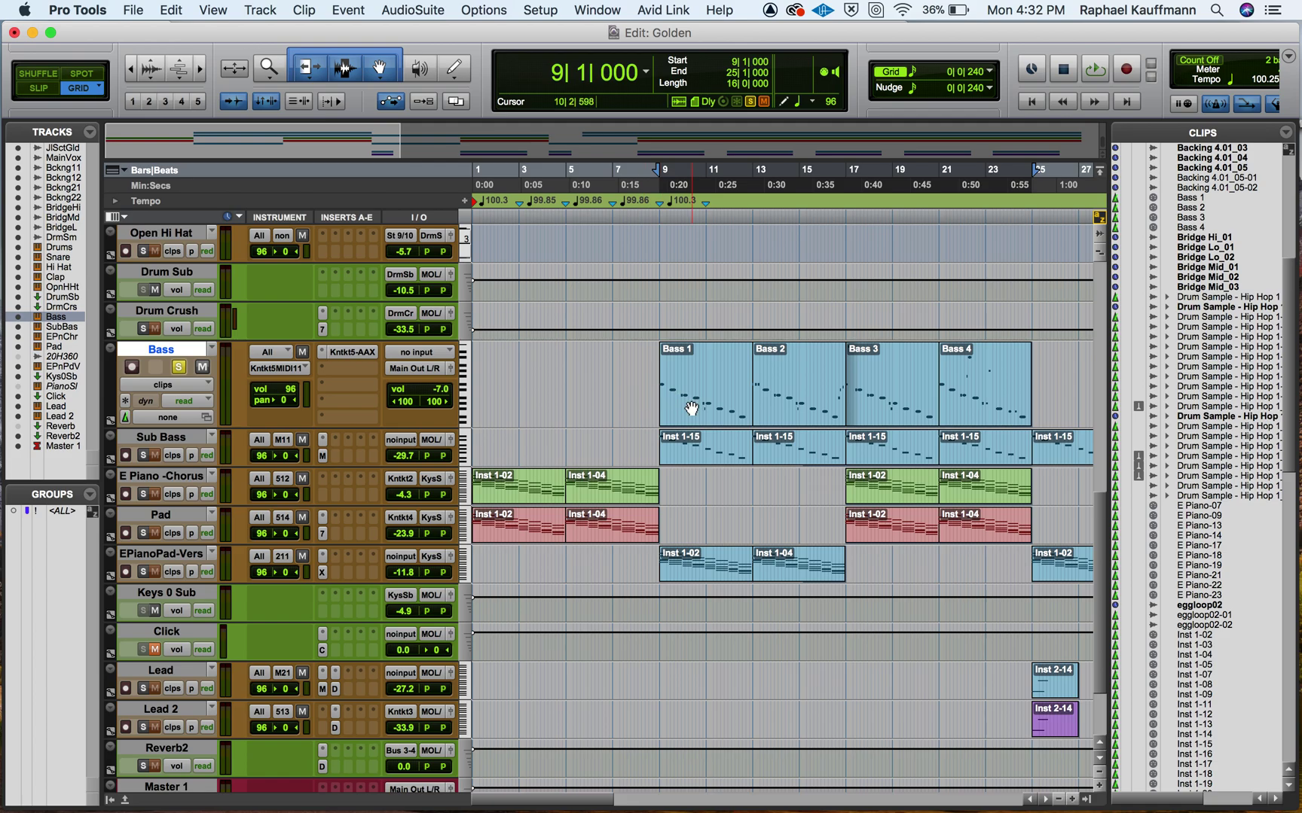
left_click(689, 404)
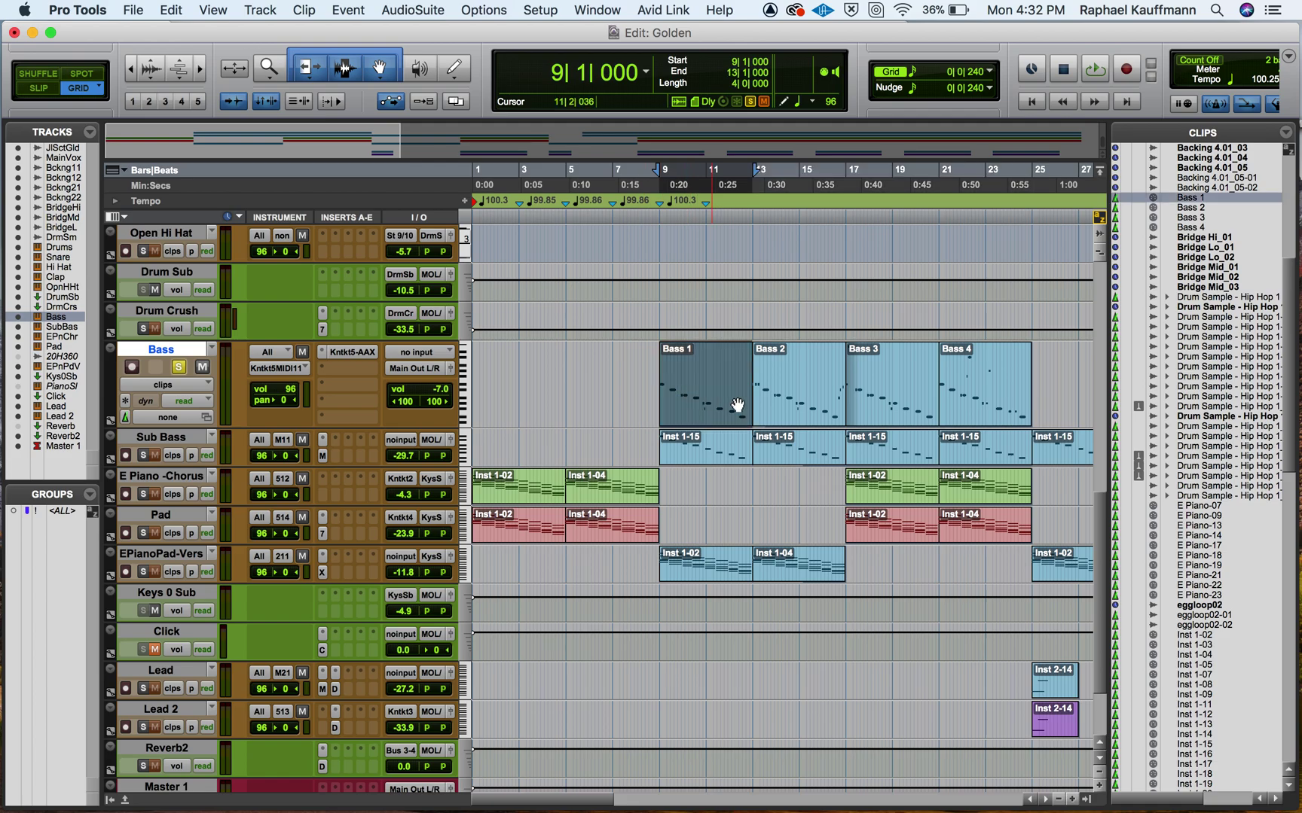
left_click(772, 402)
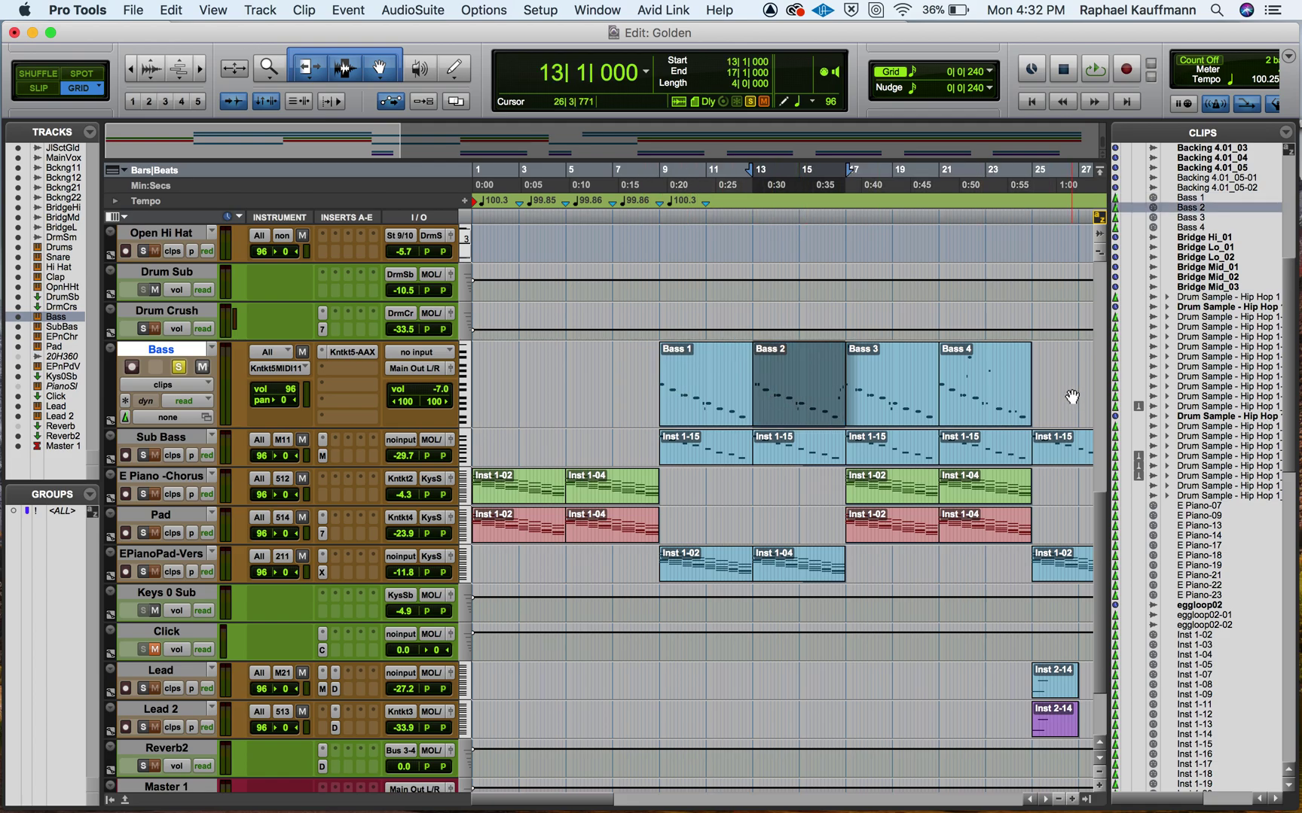
scroll(1075, 398, "right", 4)
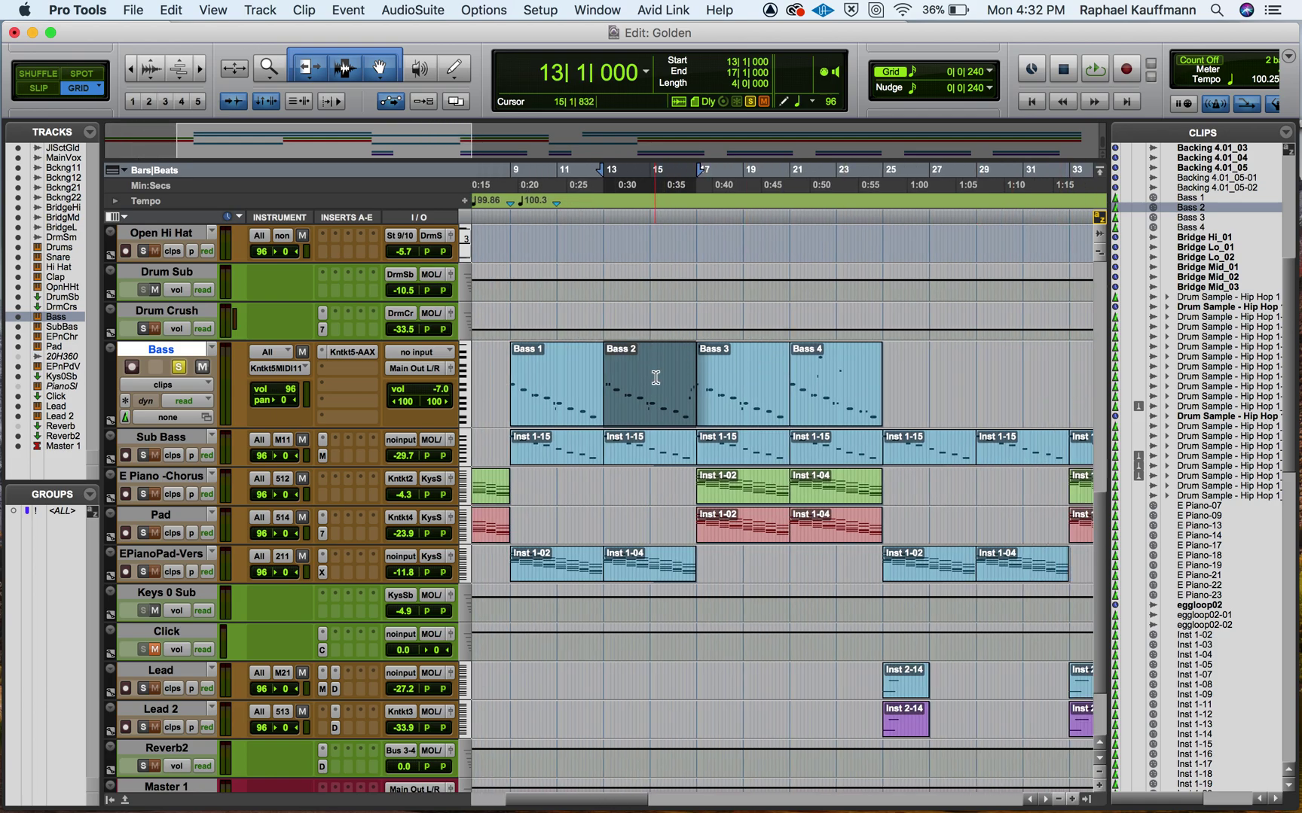
key("super+c")
left_click(885, 373)
key("super+bracketright")
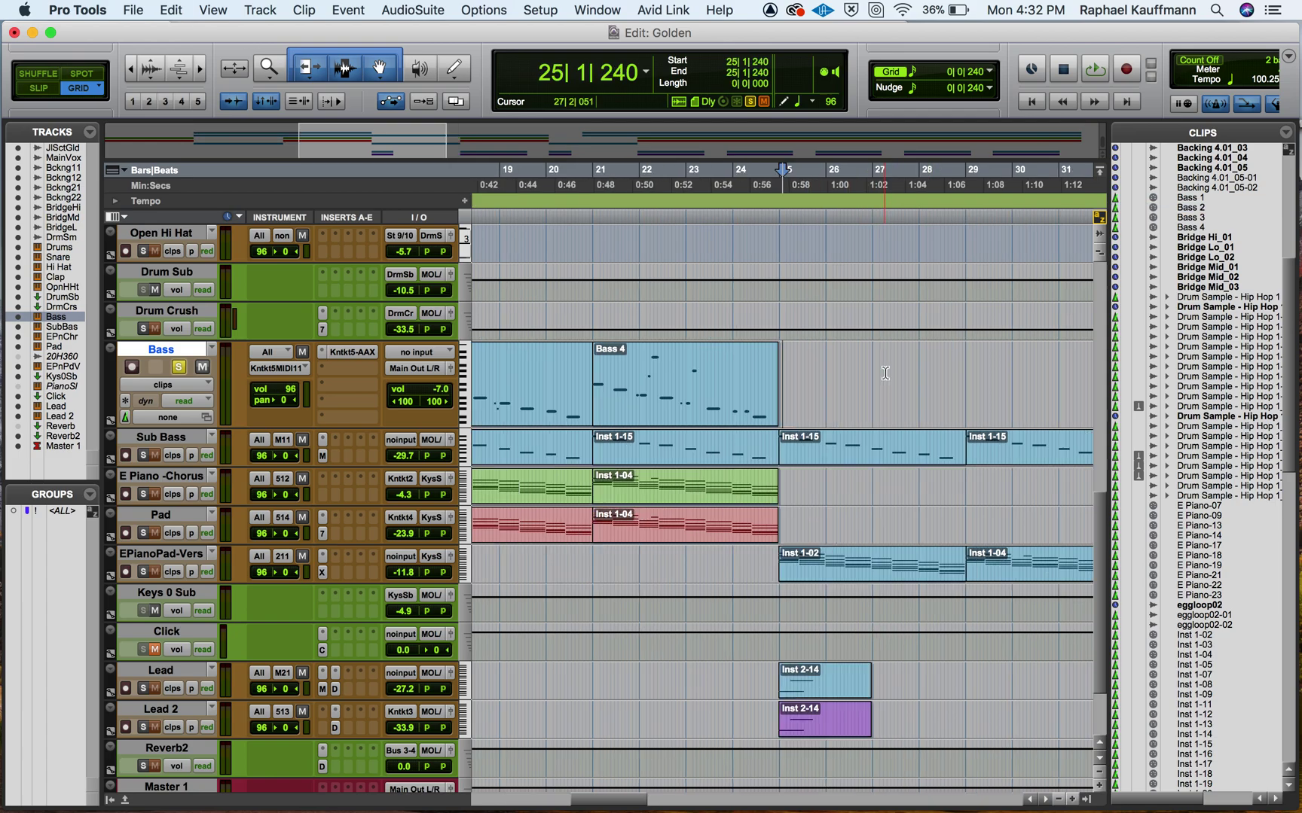
left_click(780, 351)
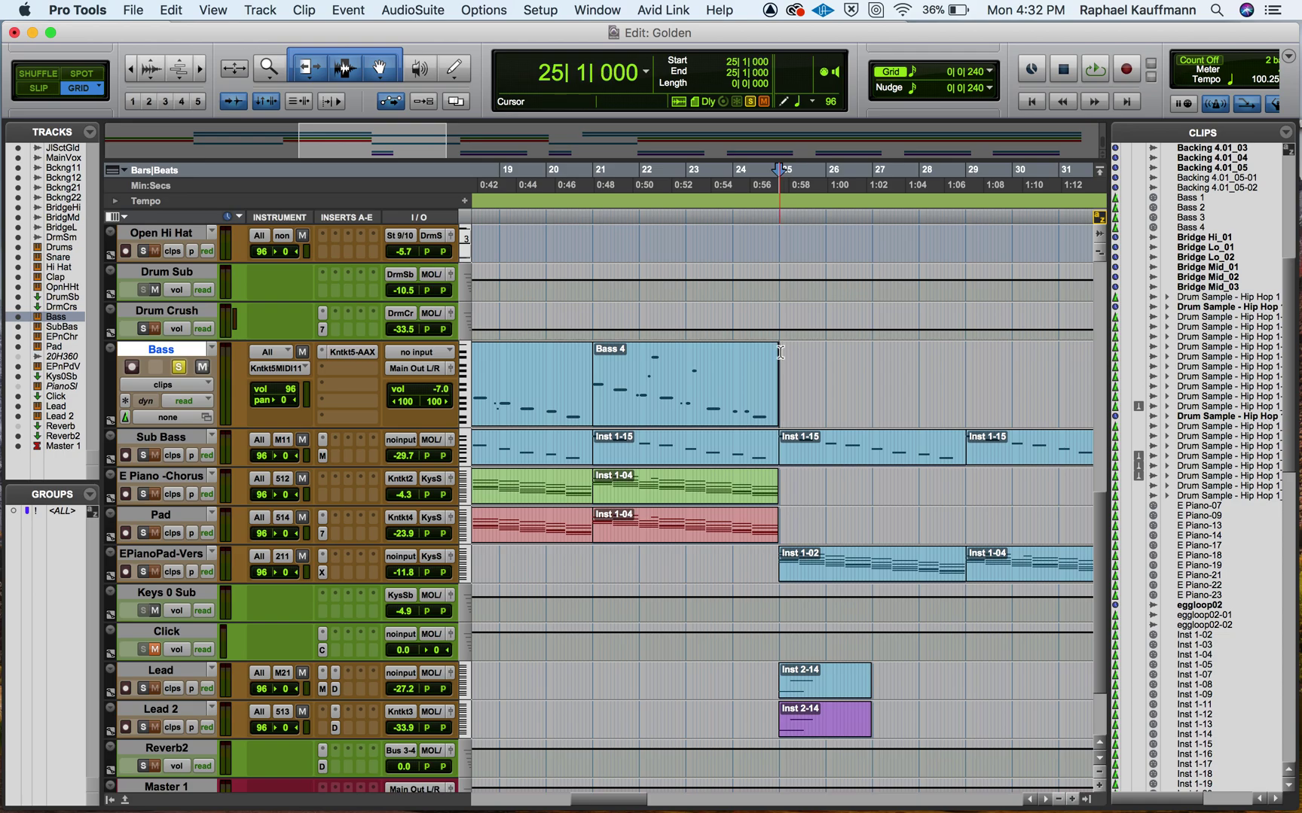
key("super+v")
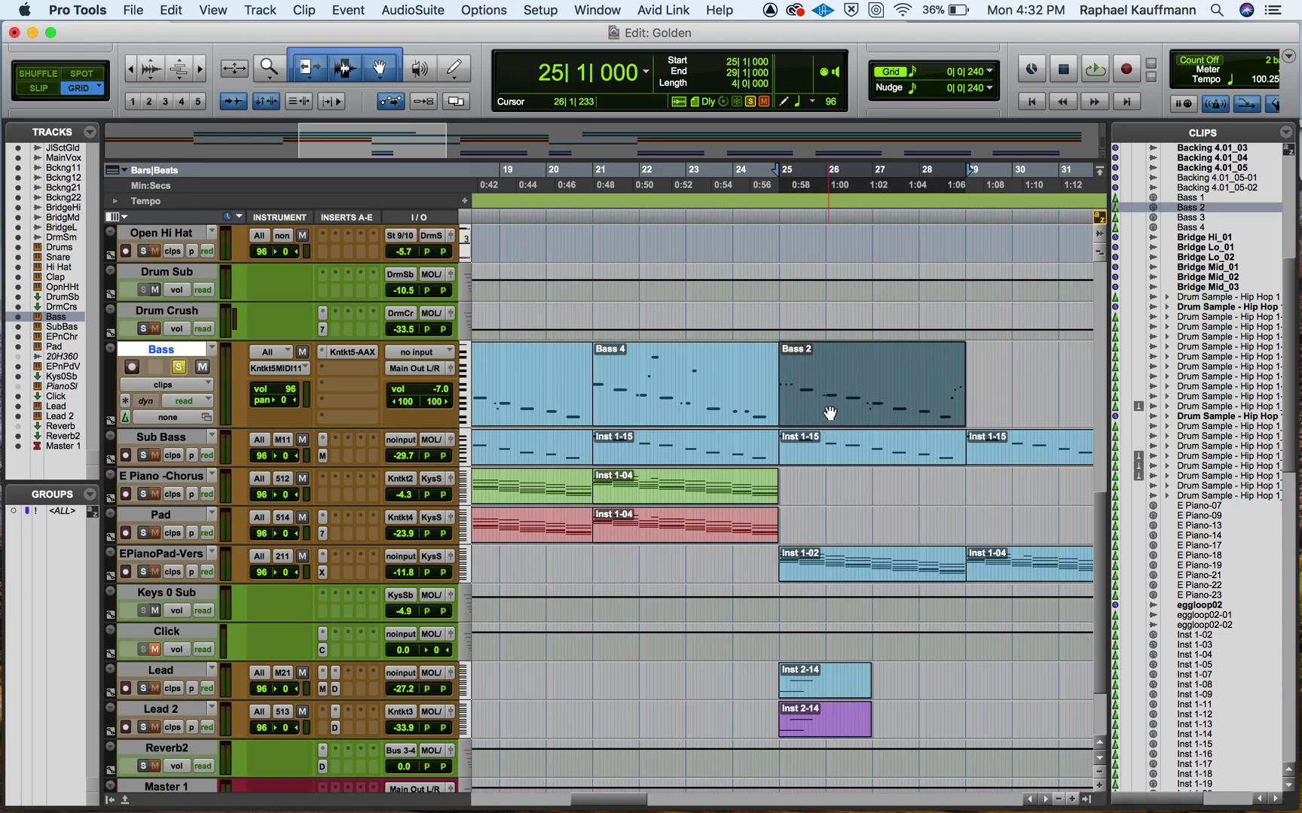
Undo the paste at bar 25, add a Bass 2 clip to the Bass track and move it to bar 25.
key("super+z")
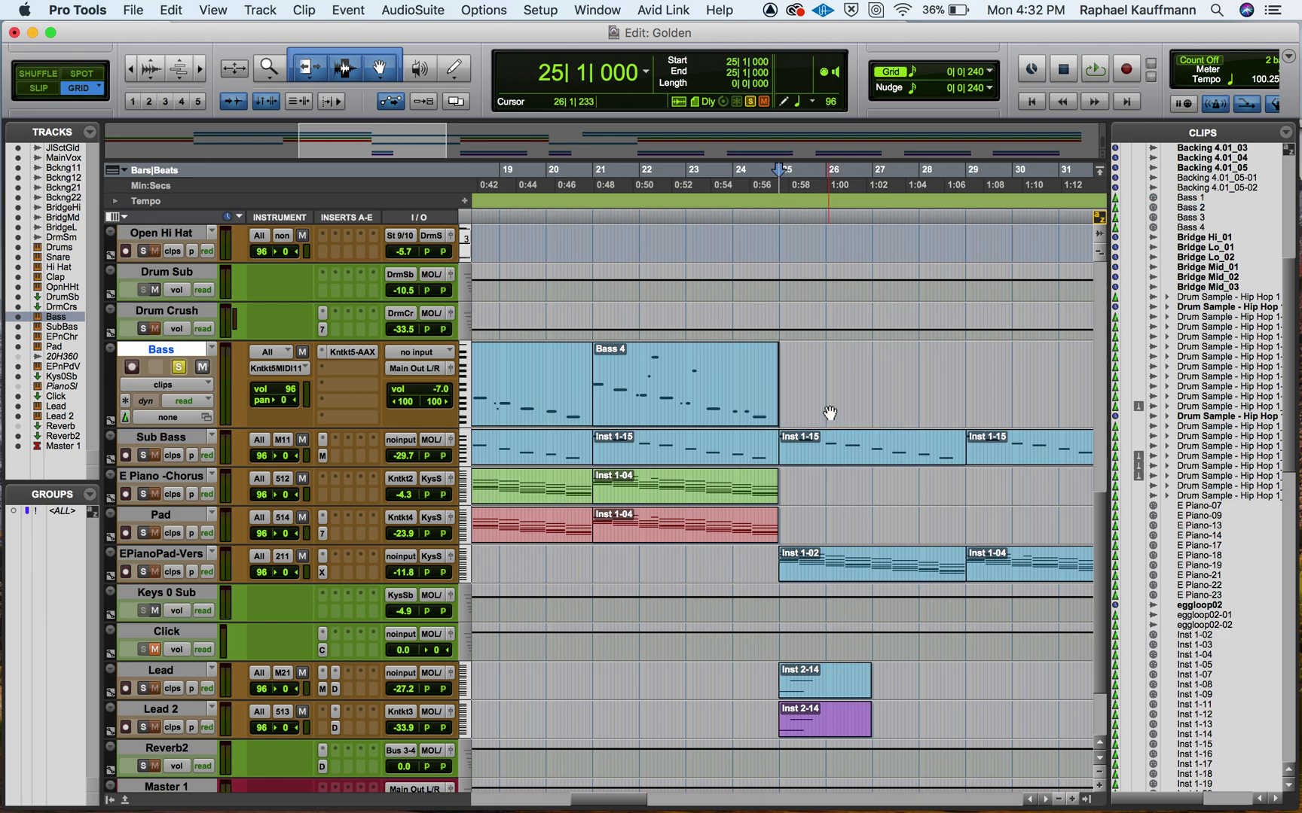
scroll(828, 413, "left", 10)
left_click(604, 399)
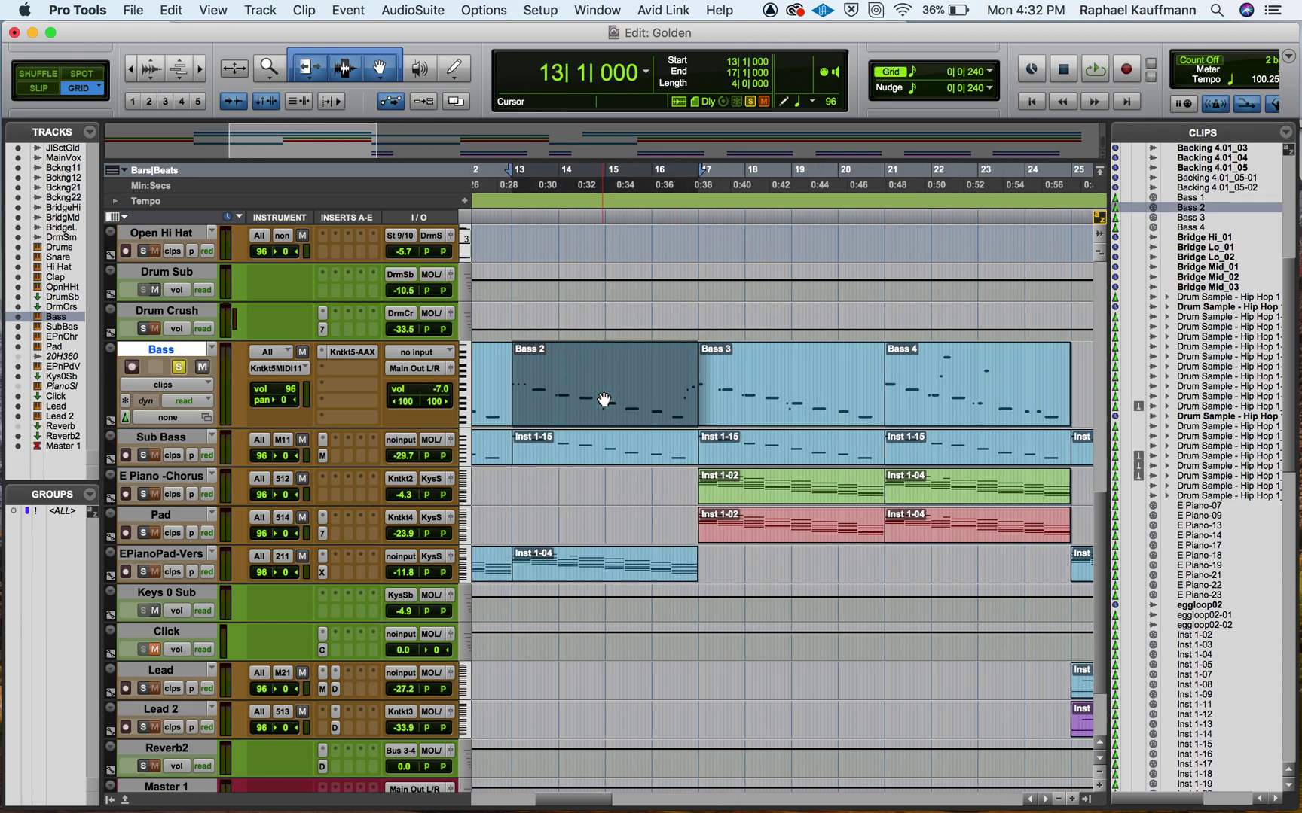
left_click_drag(603, 400, 561, 401)
scroll(560, 403, "left", 10)
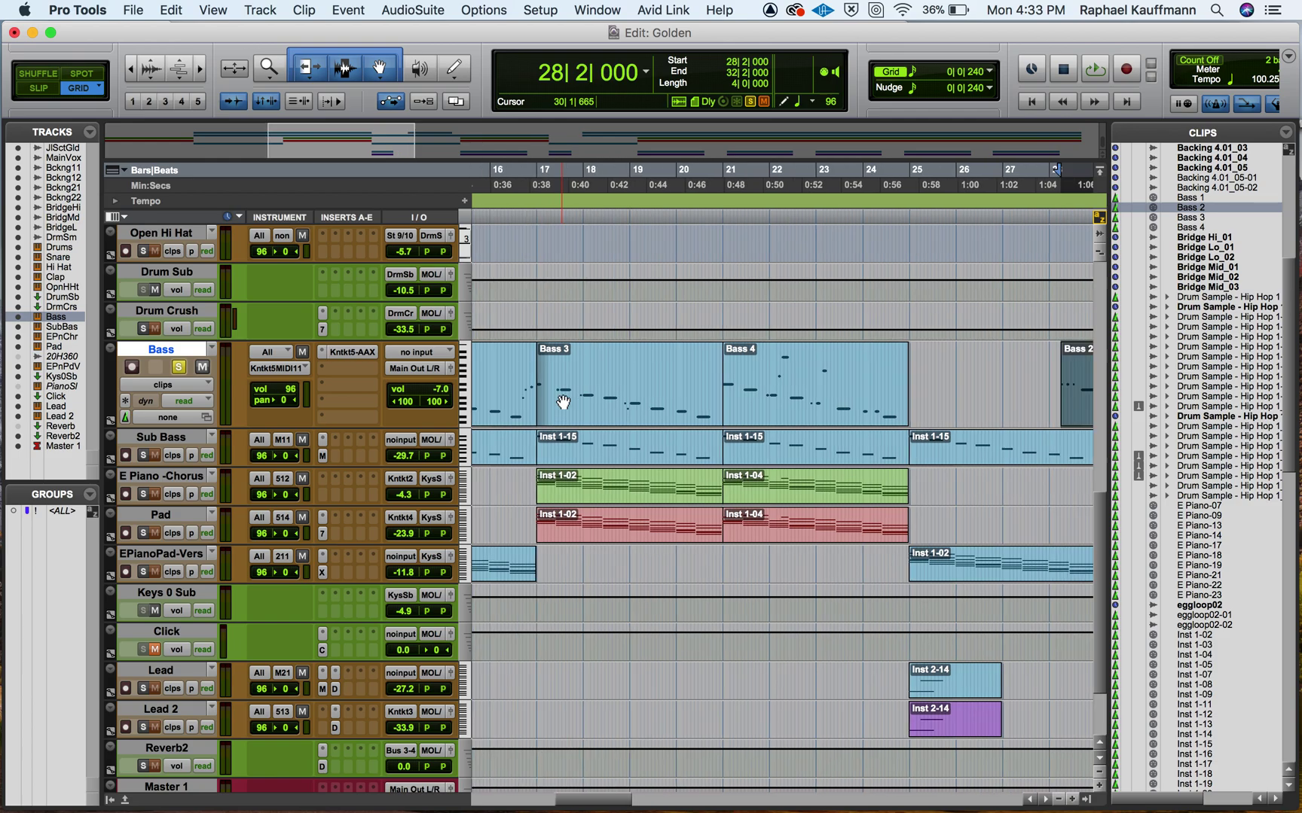
scroll(563, 402, "down", 2)
scroll(563, 401, "right", 1)
left_click_drag(1052, 370, 903, 354)
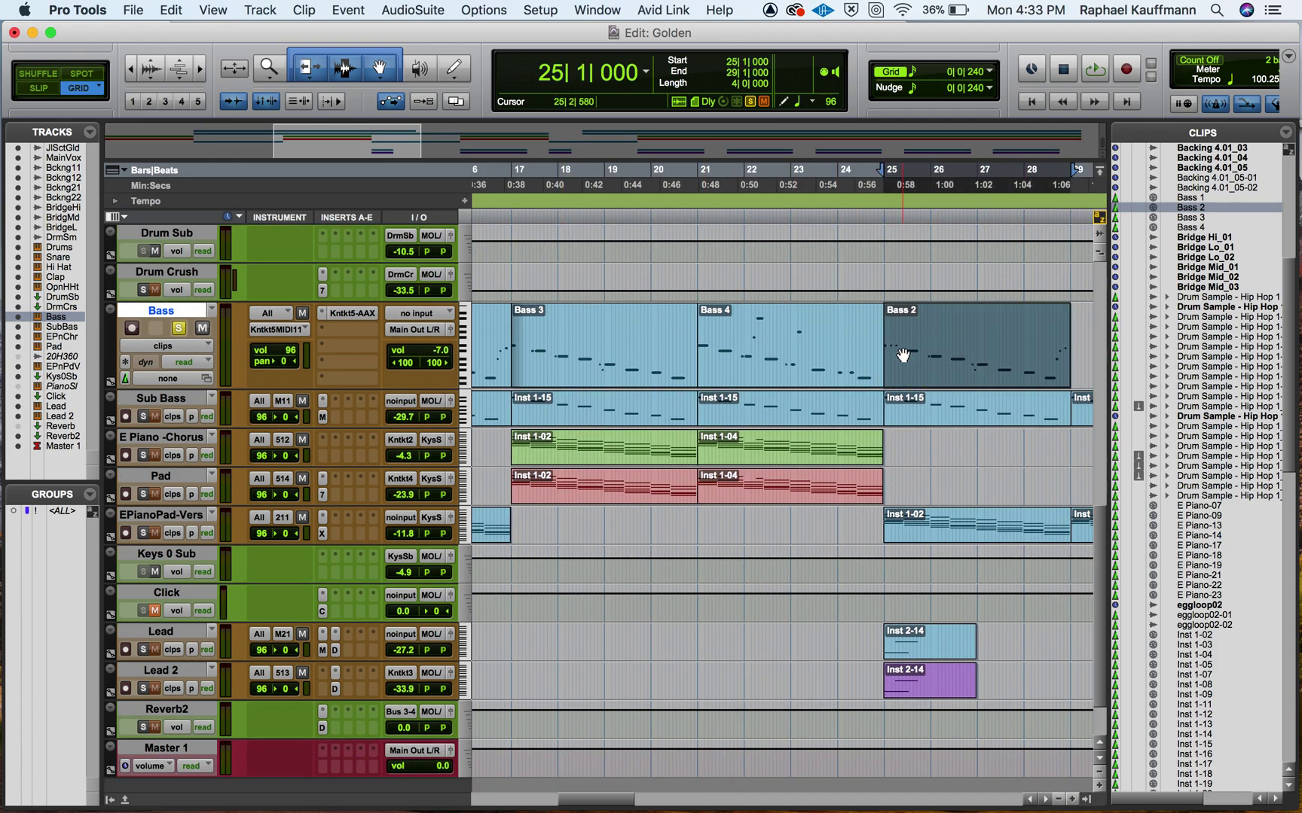
key("super+bracketleft")
key("super+bracketleft")
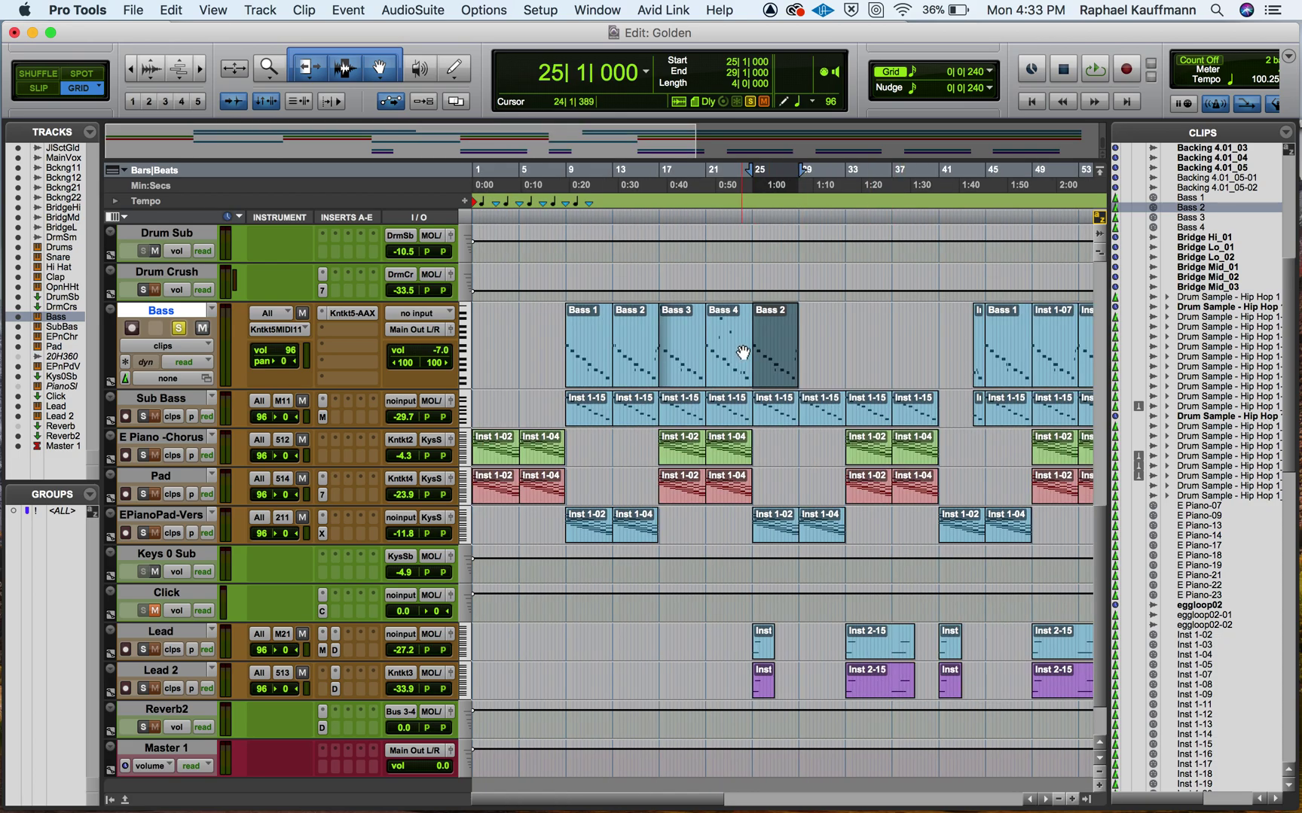
left_click(354, 312)
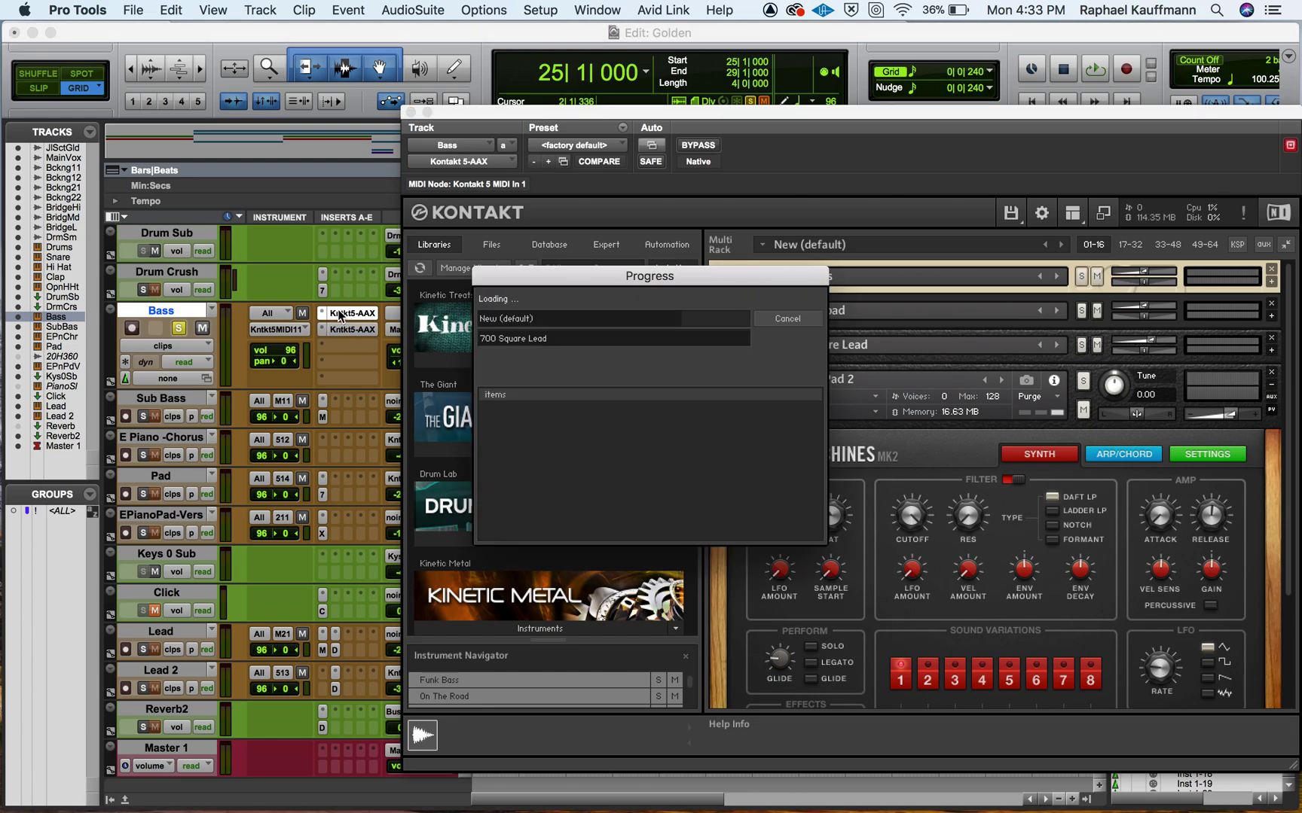
left_click(323, 332)
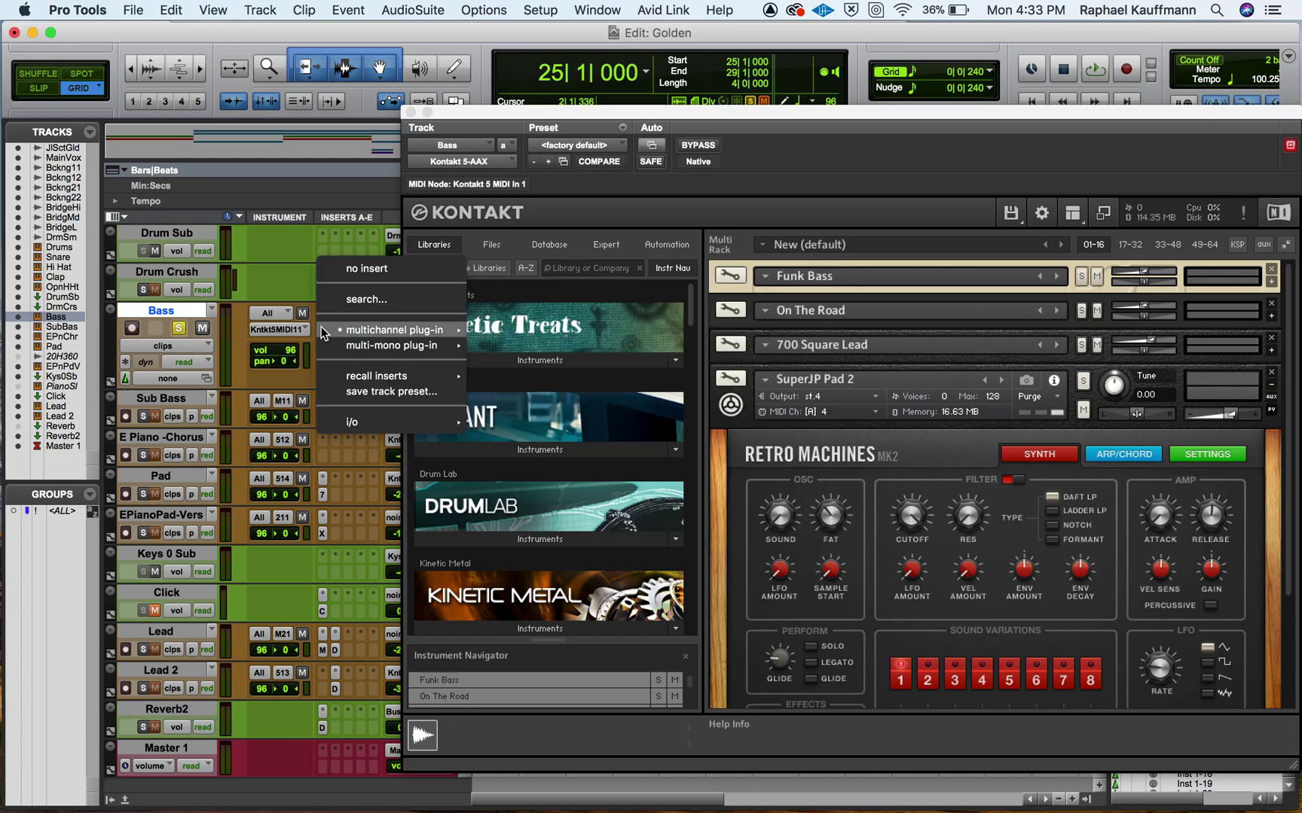
left_click(353, 269)
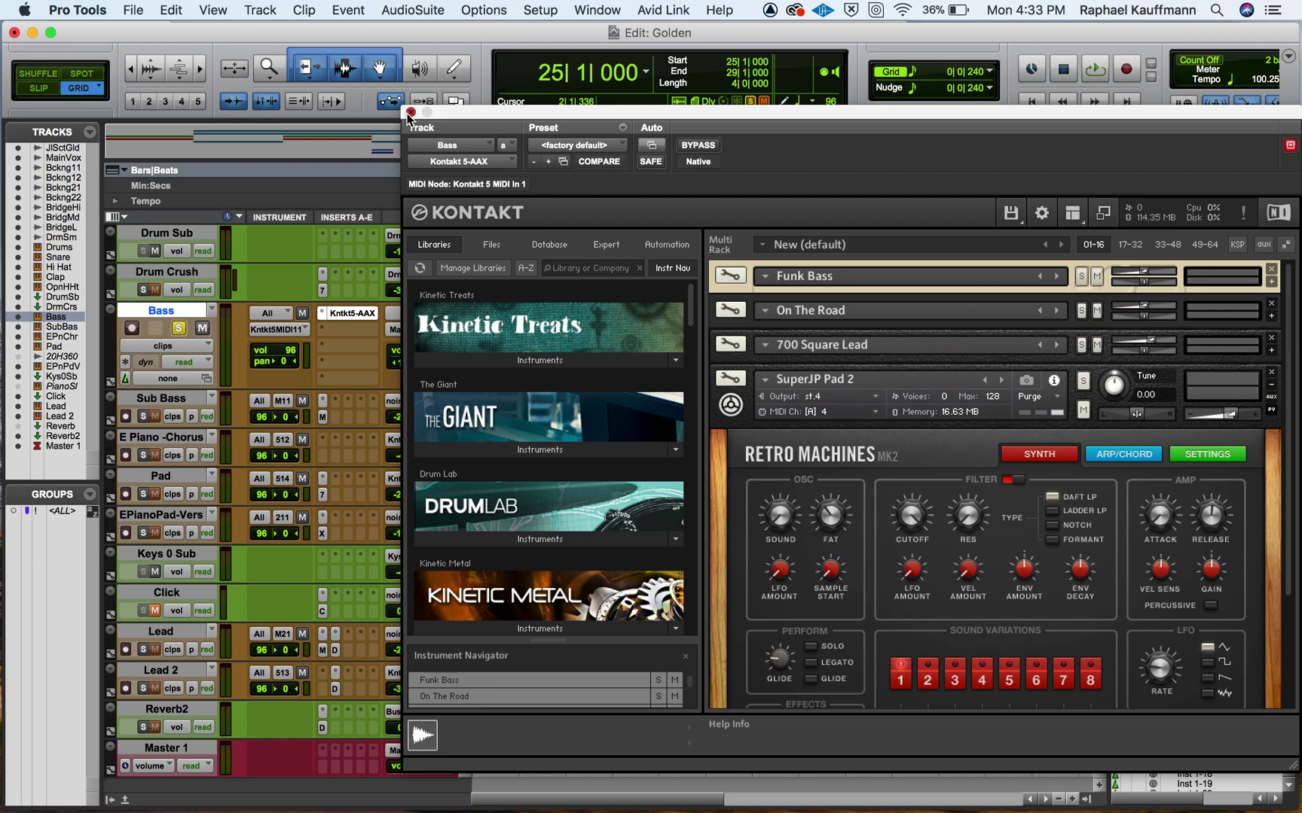
left_click(410, 112)
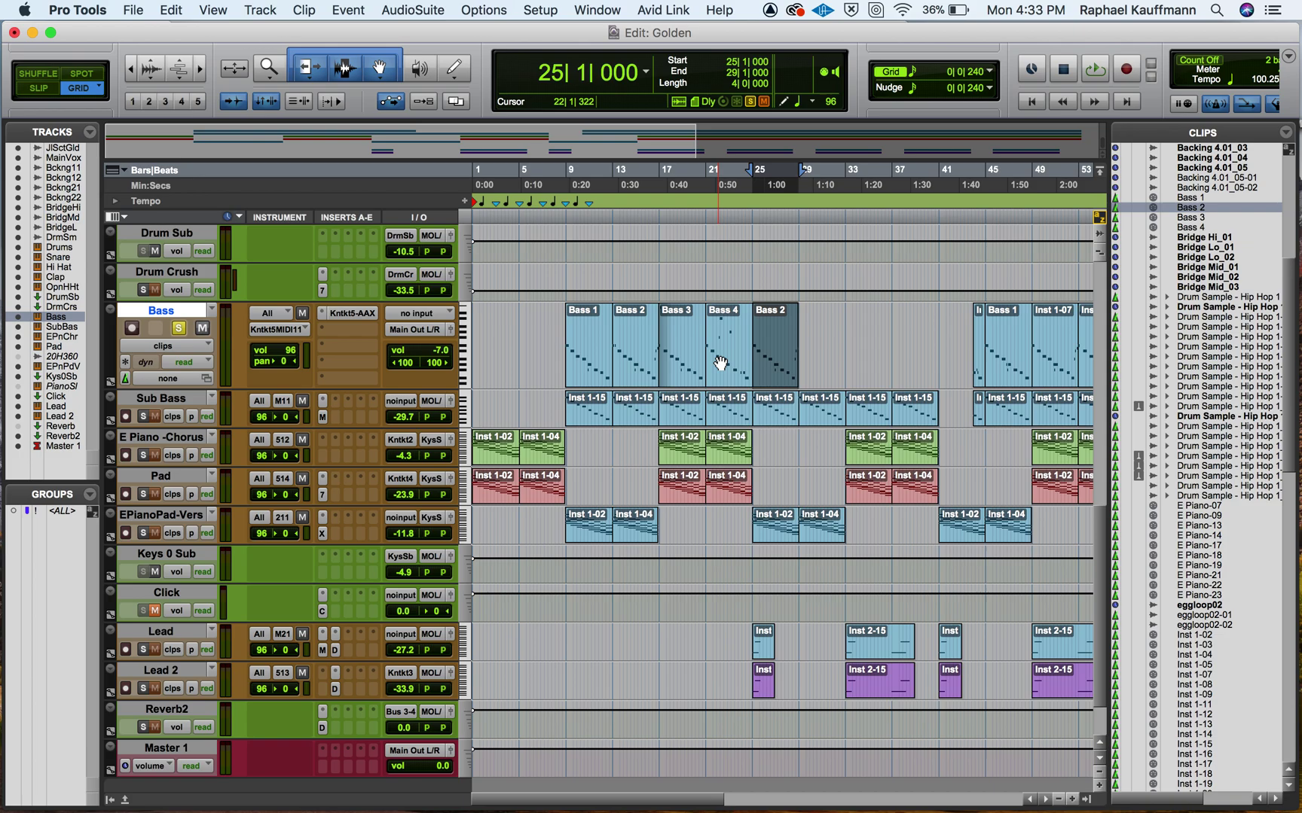
Delete the Bass 2 clip at bar 25 and place Bass 2 there again from the Clips list, directly after Bass 4.
key("Delete")
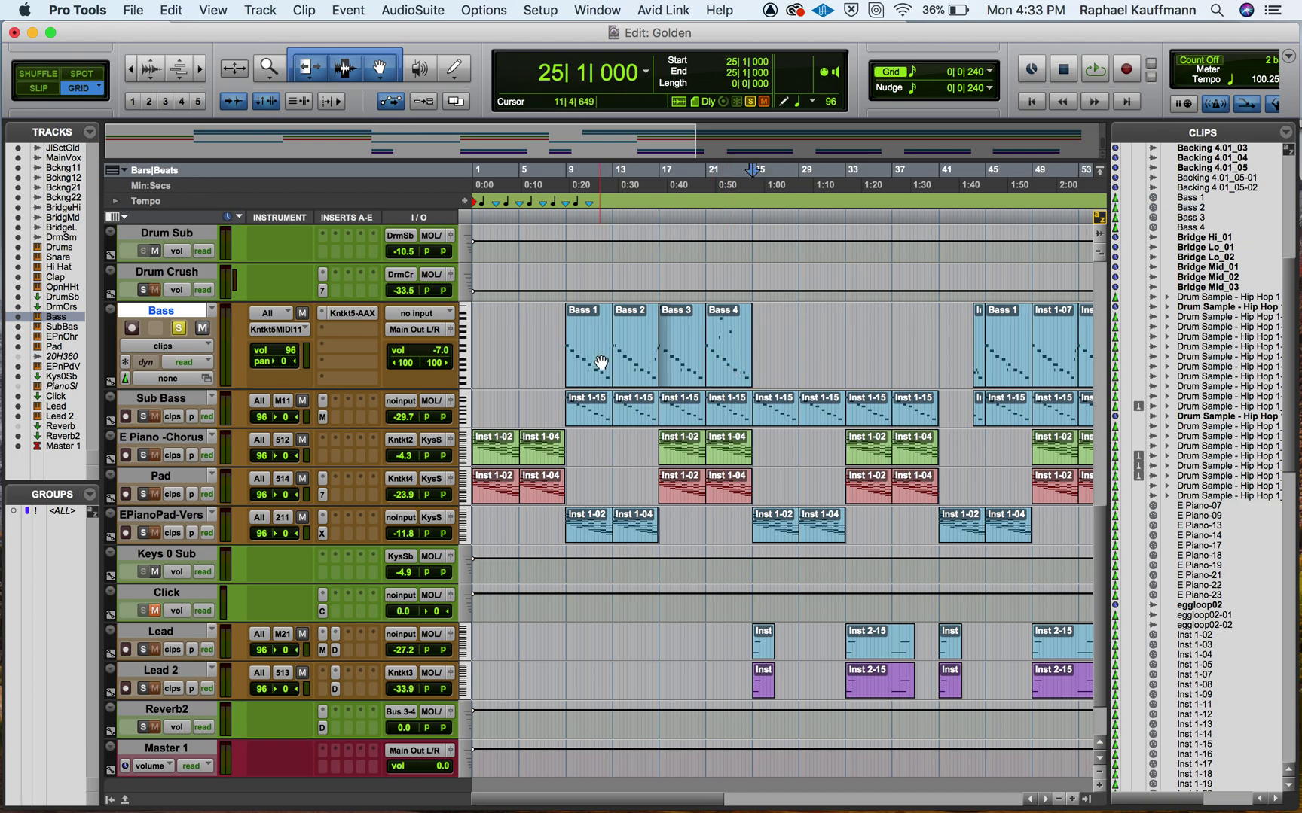
left_click(627, 378)
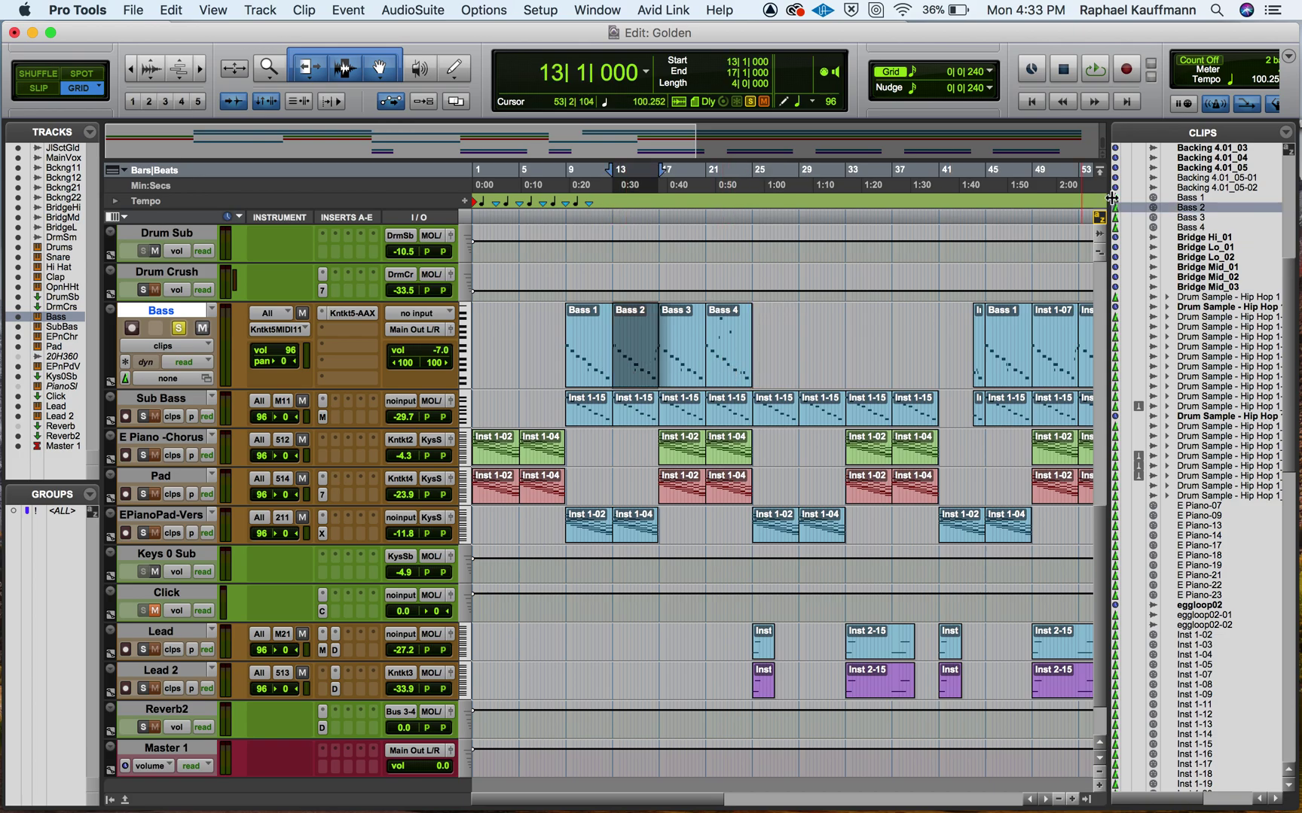
left_click_drag(1196, 214, 796, 370)
key("super+bracketright")
key("super+bracketright")
key("super+z")
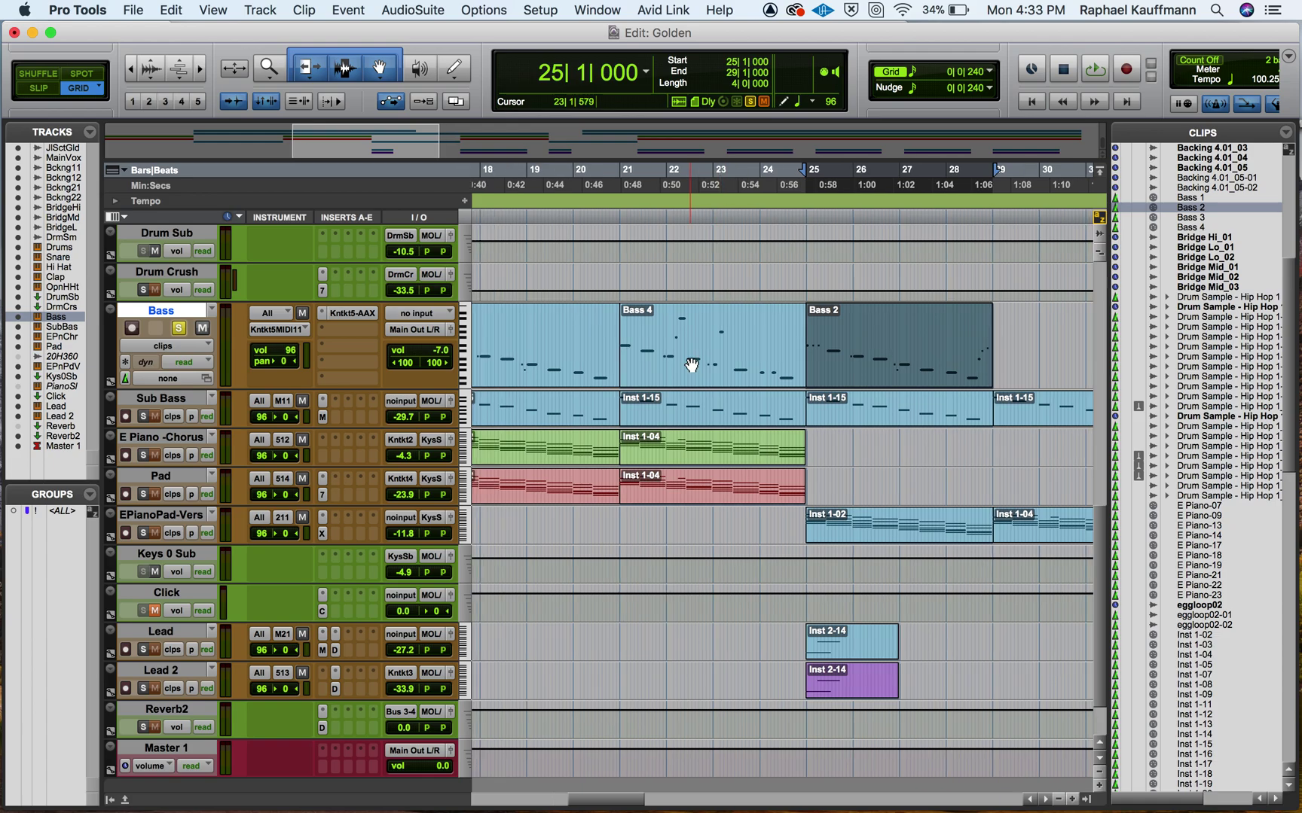
Place Bass 1 from the Clips list on the Bass track at bar 29, directly after the second Bass 2 clip.
scroll(692, 365, "down", 1)
scroll(688, 360, "left", 5)
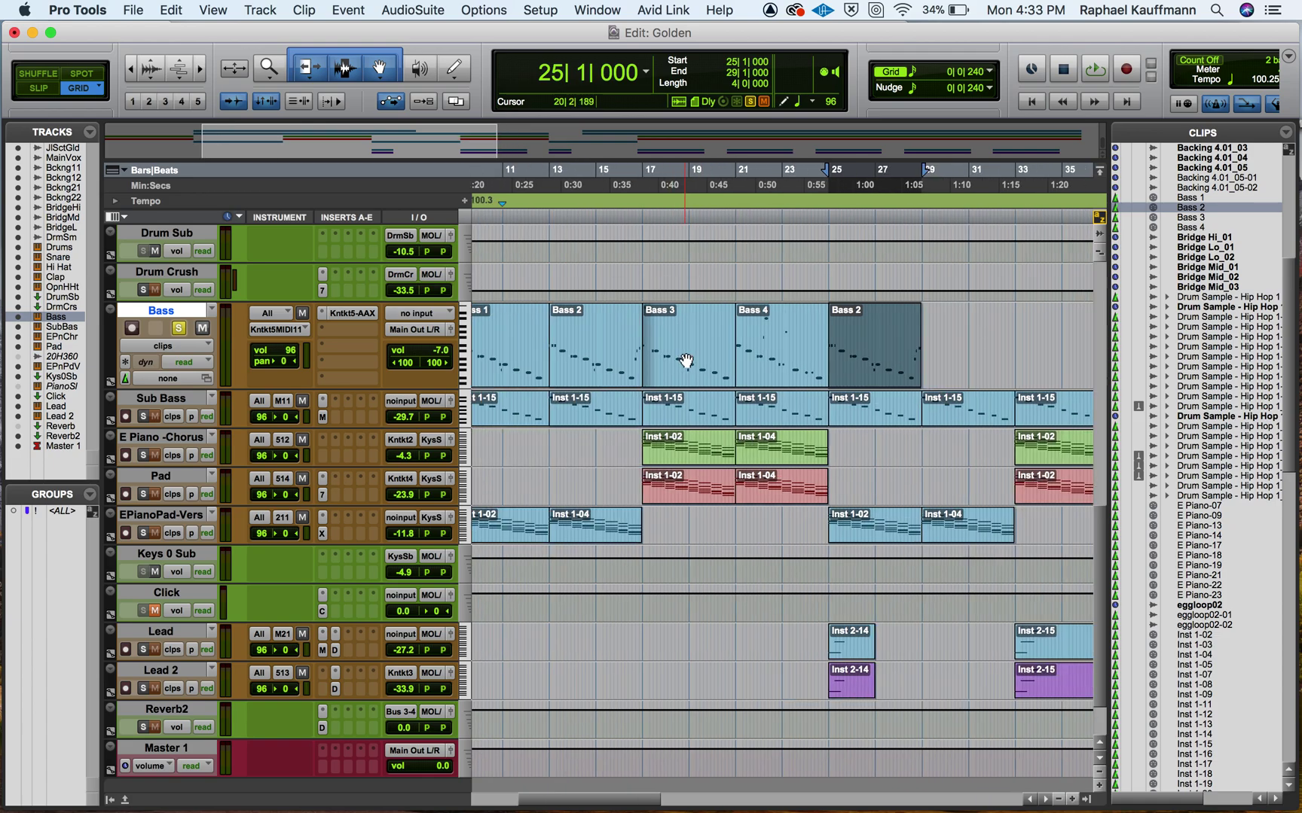
left_click(652, 363)
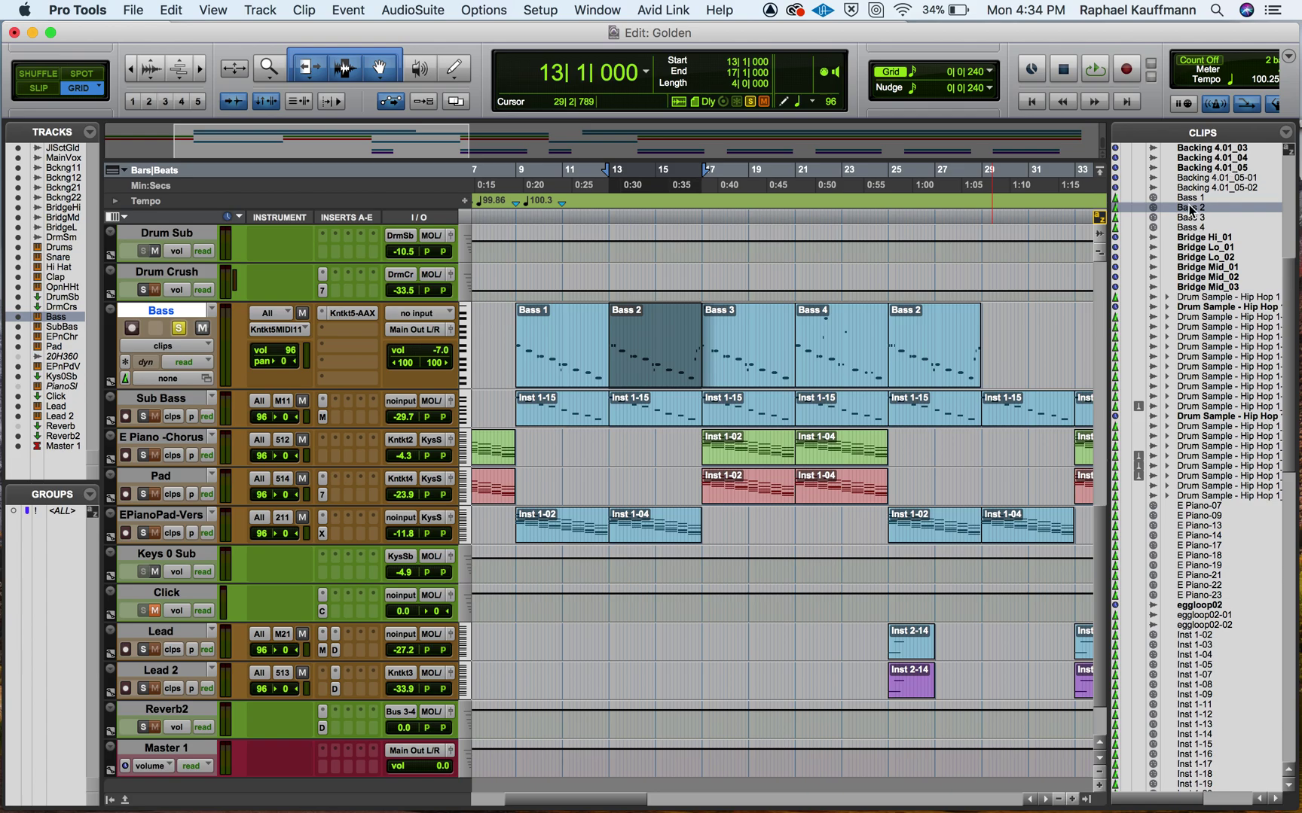
left_click_drag(1190, 197, 982, 346)
scroll(983, 345, "right", 10)
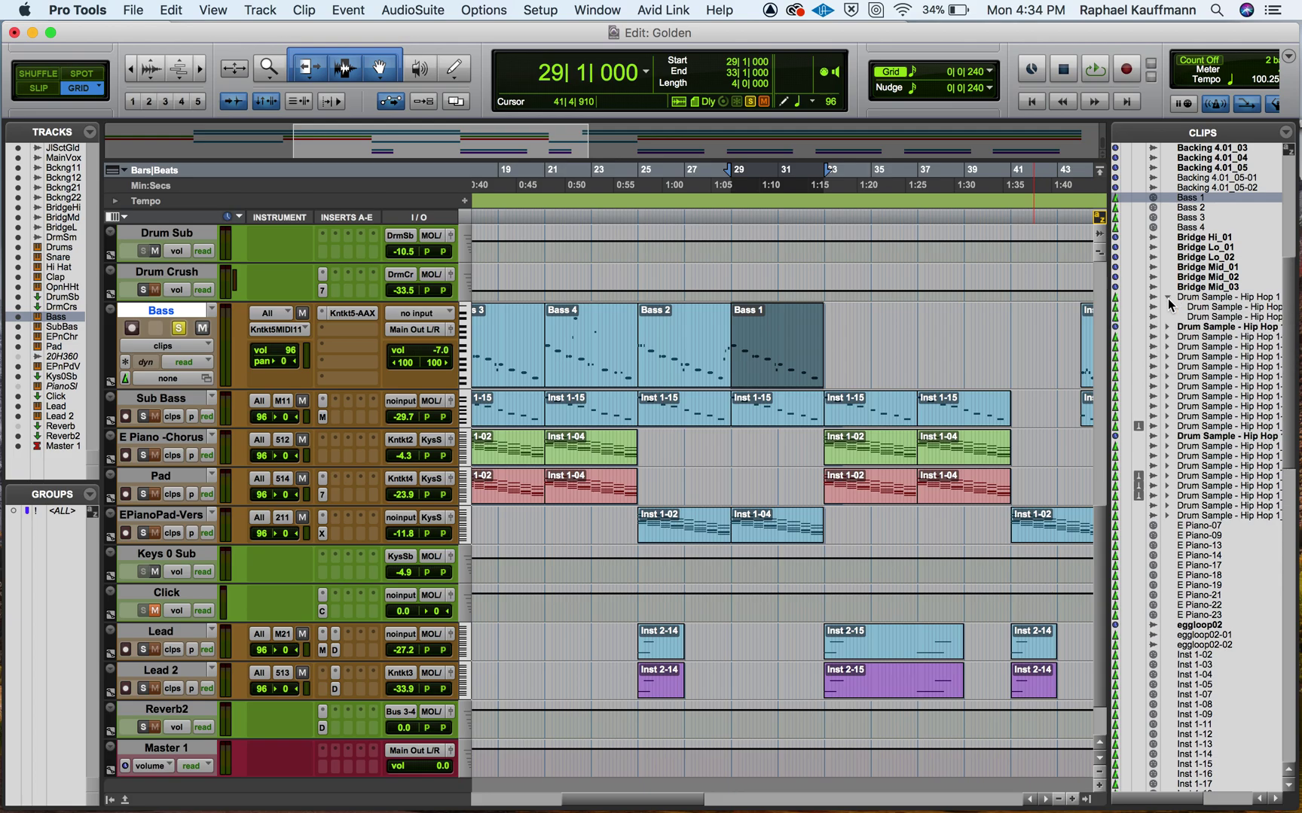
Compare the MIDI clip Bass 1, the mono audio clip Backing 4.01_03 and the first Drum Sample clip in the Clips list.
left_click(1204, 299)
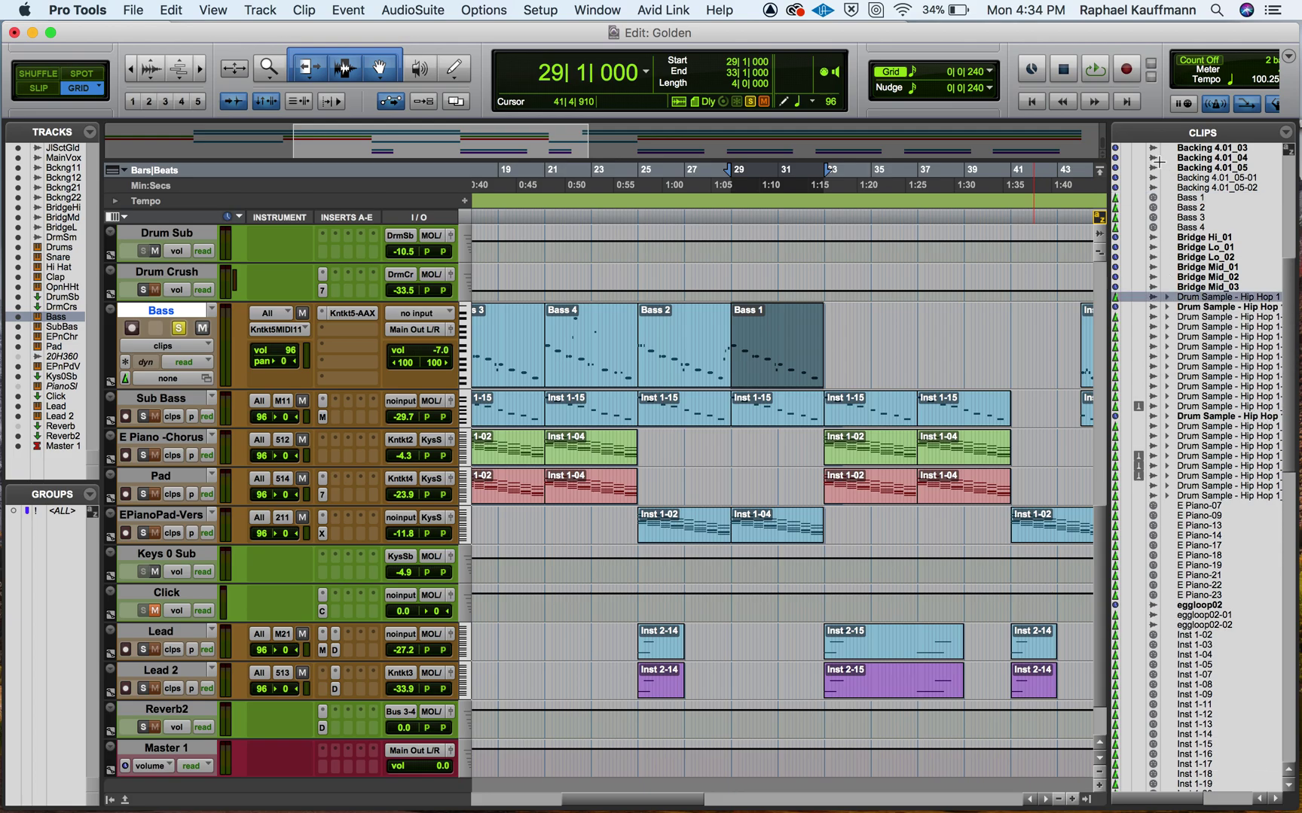
left_click(1190, 199)
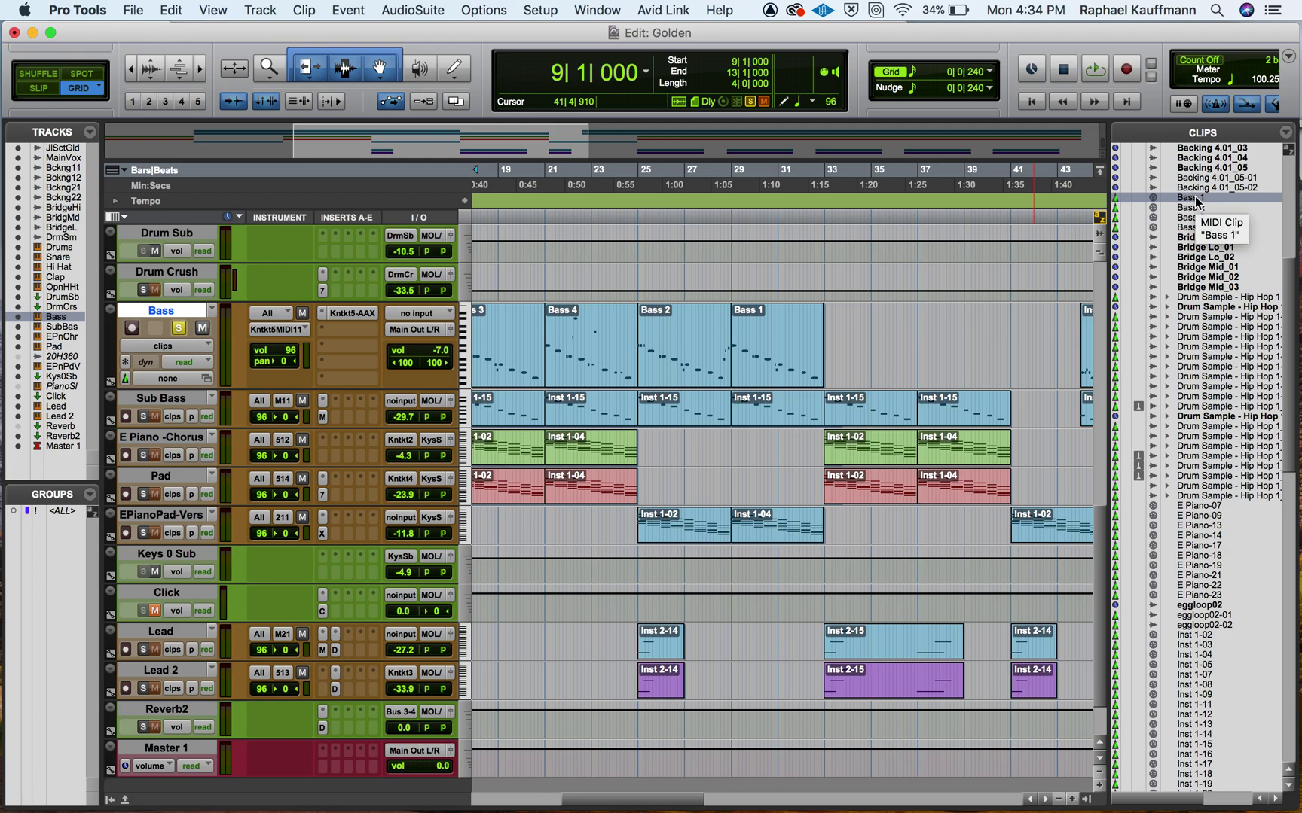
left_click(1182, 150)
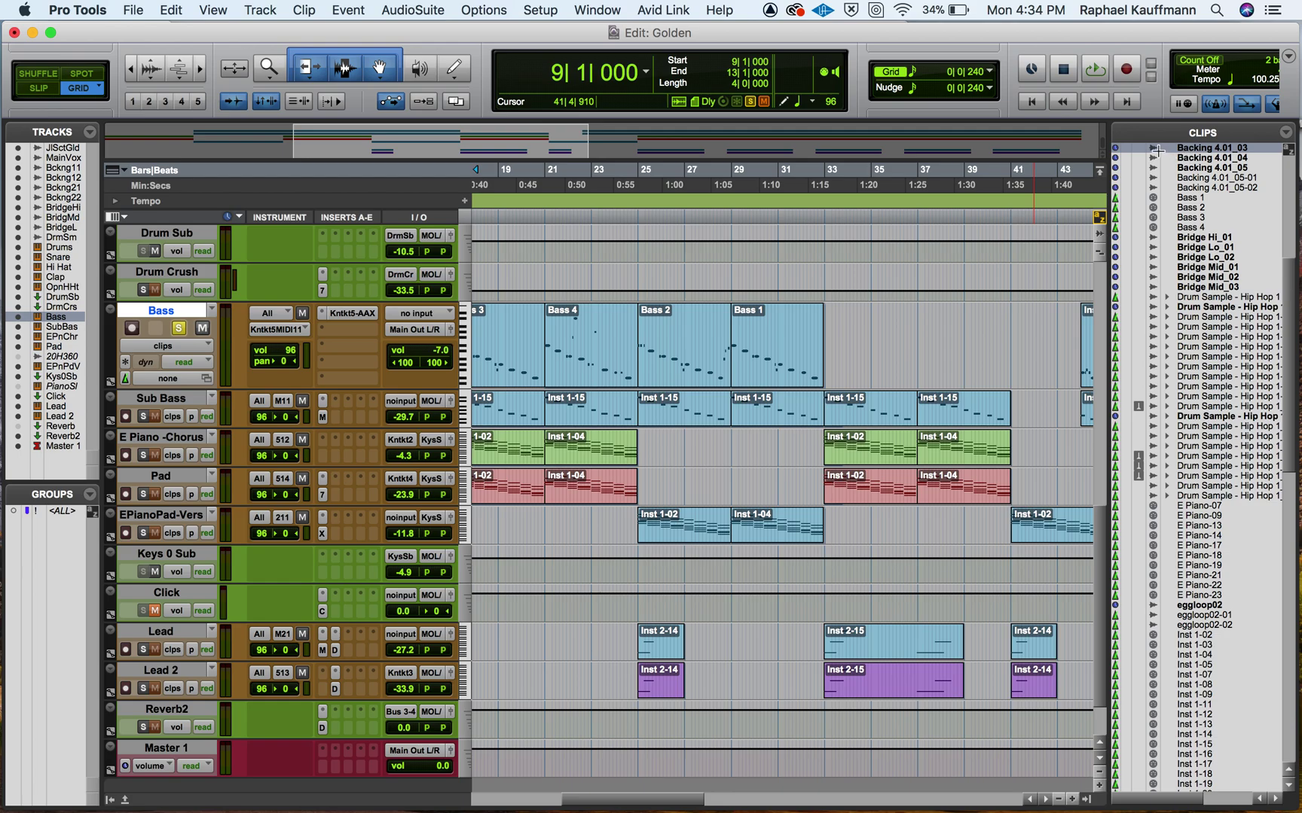
left_click(1185, 298)
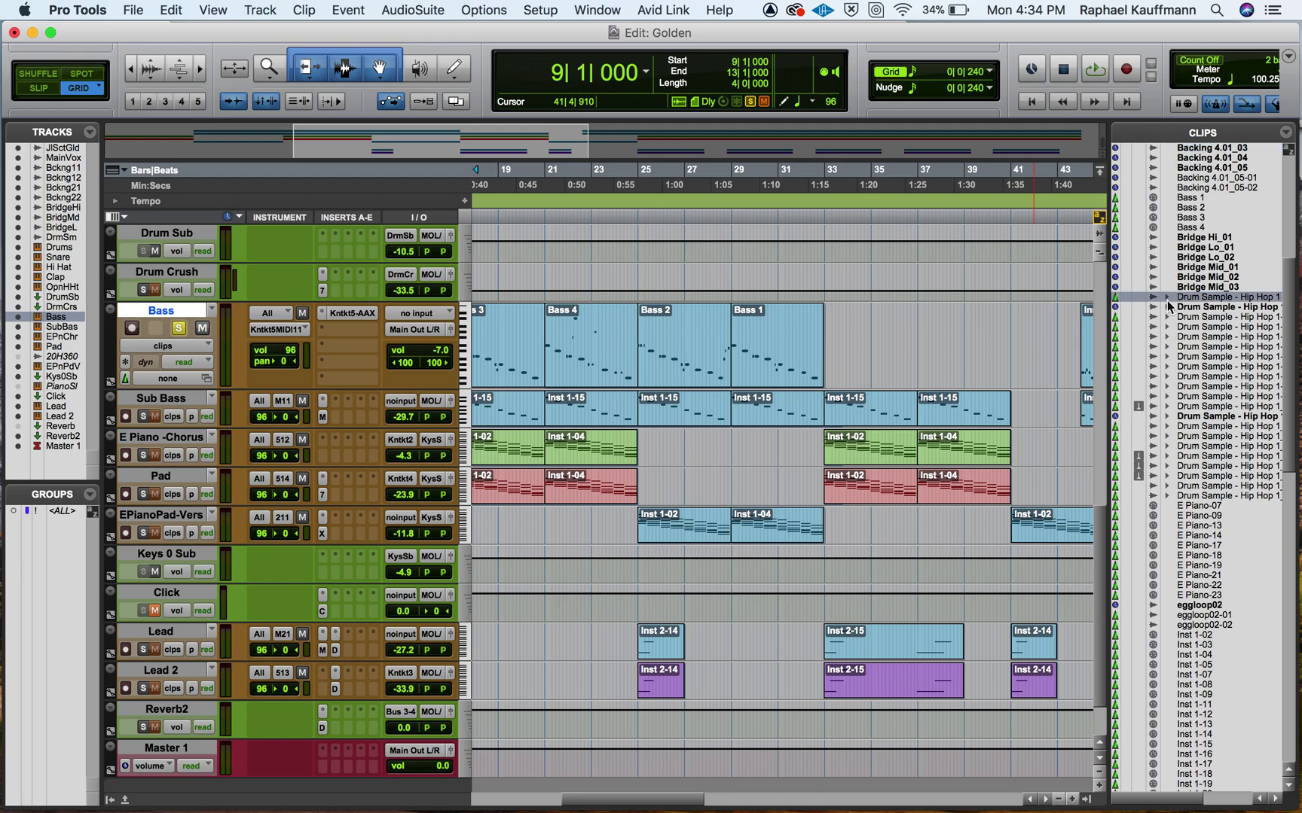
Expand the first Drum Sample - Hip Hop 1 (Stereo) clip in the Clips list and inspect its left and right channel entries.
left_click(1166, 299)
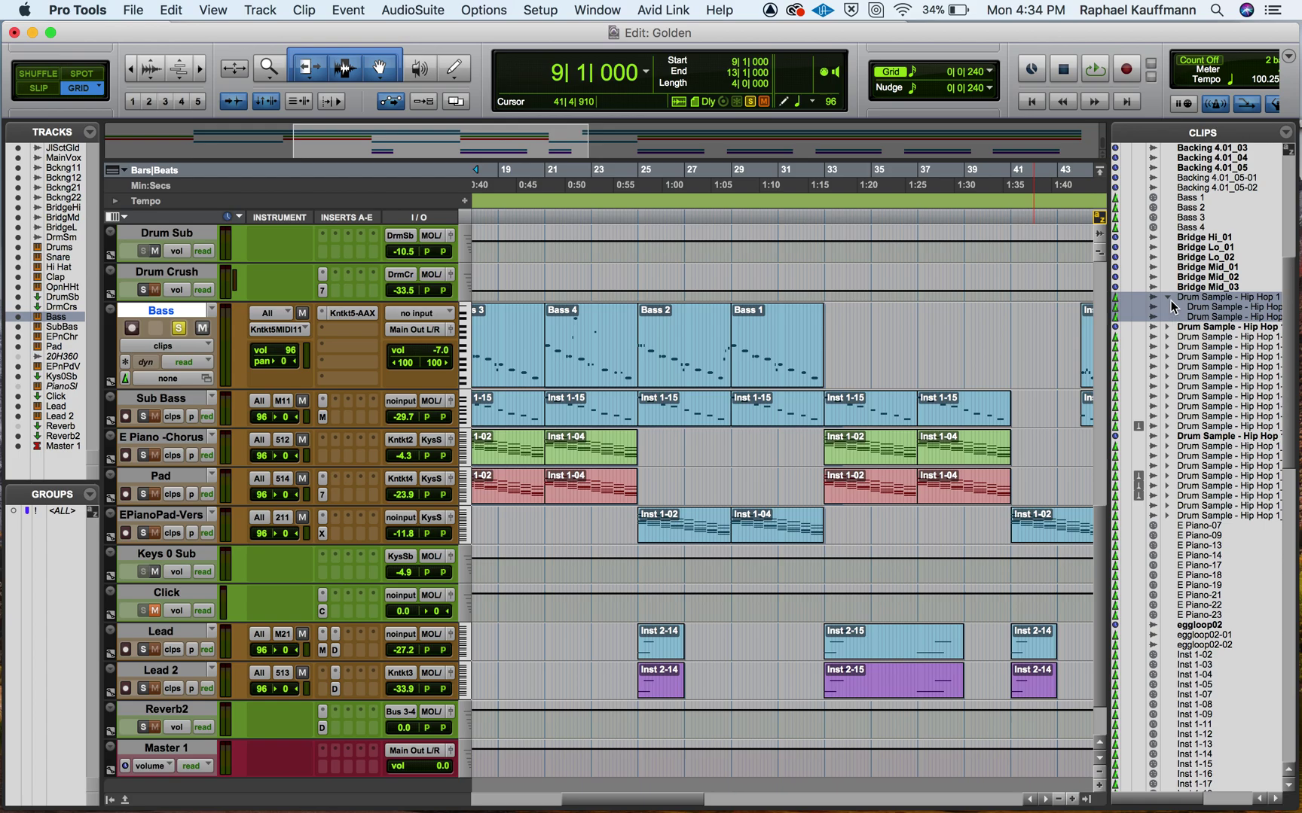
left_click(1168, 298)
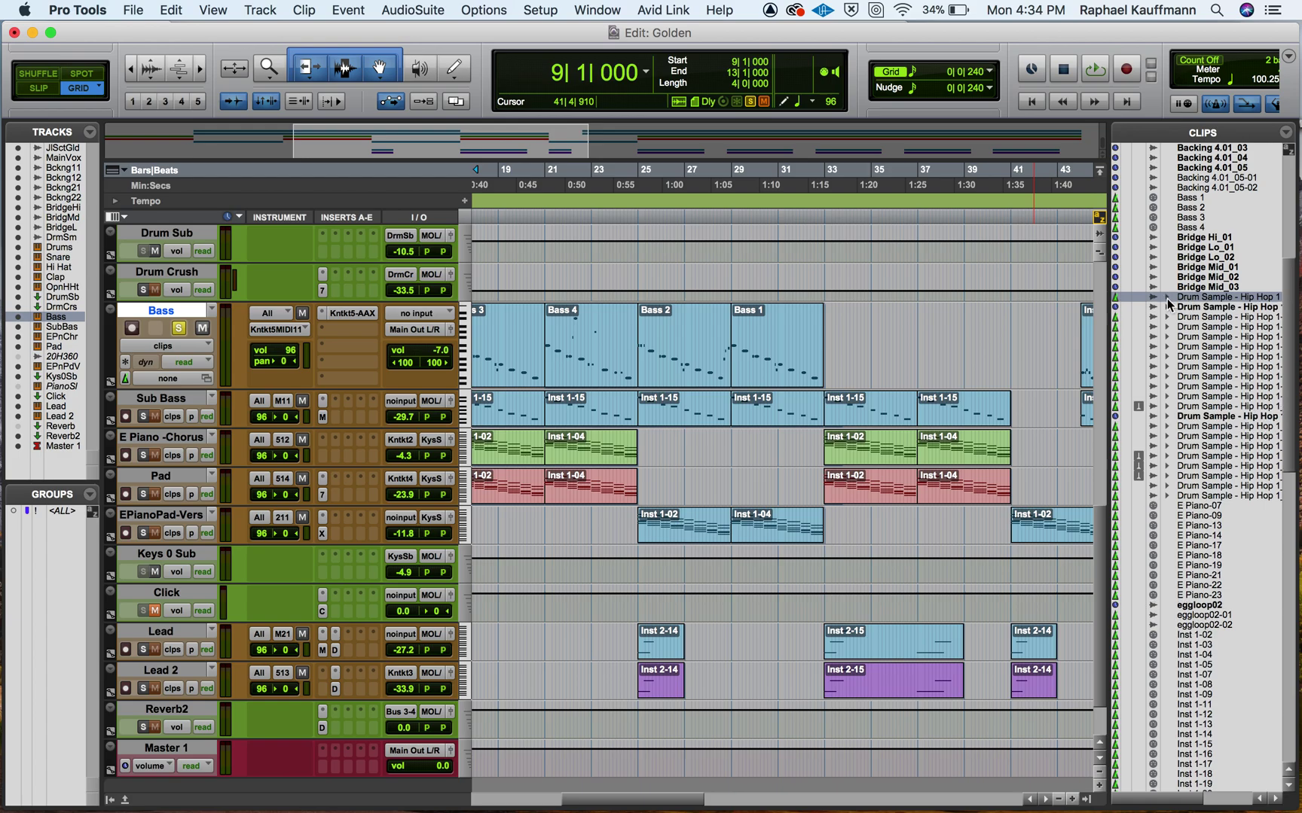
left_click(1166, 299)
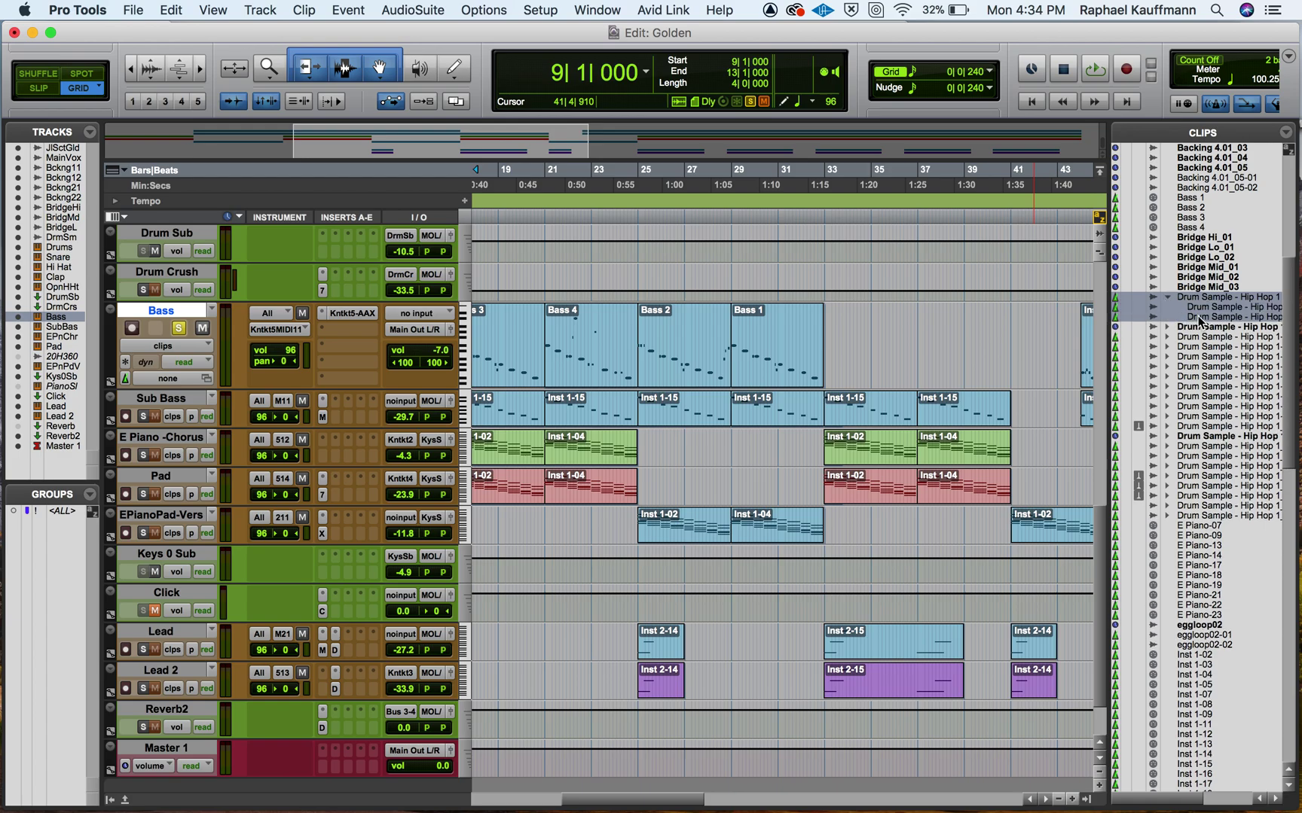
left_click(1200, 311)
left_click(1200, 317)
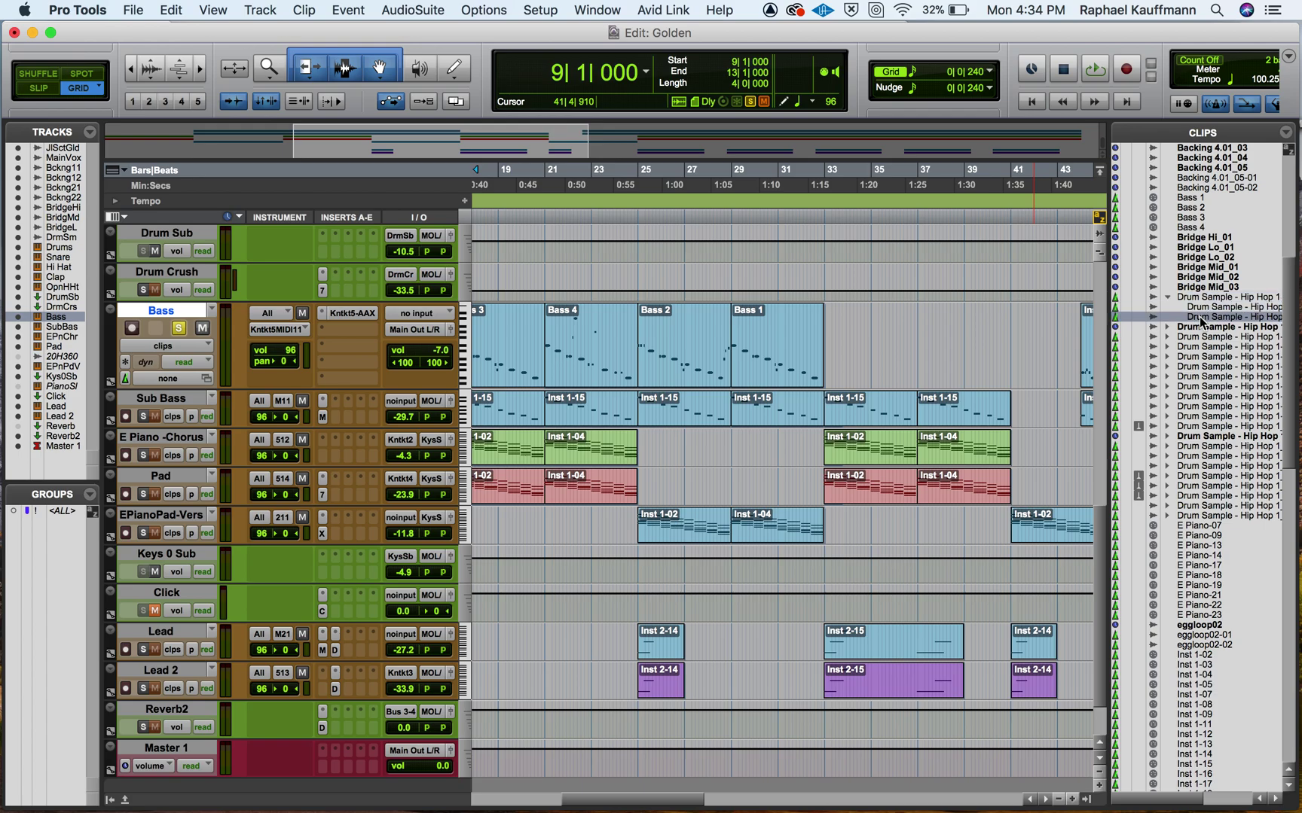
scroll(1201, 319, "right", 5)
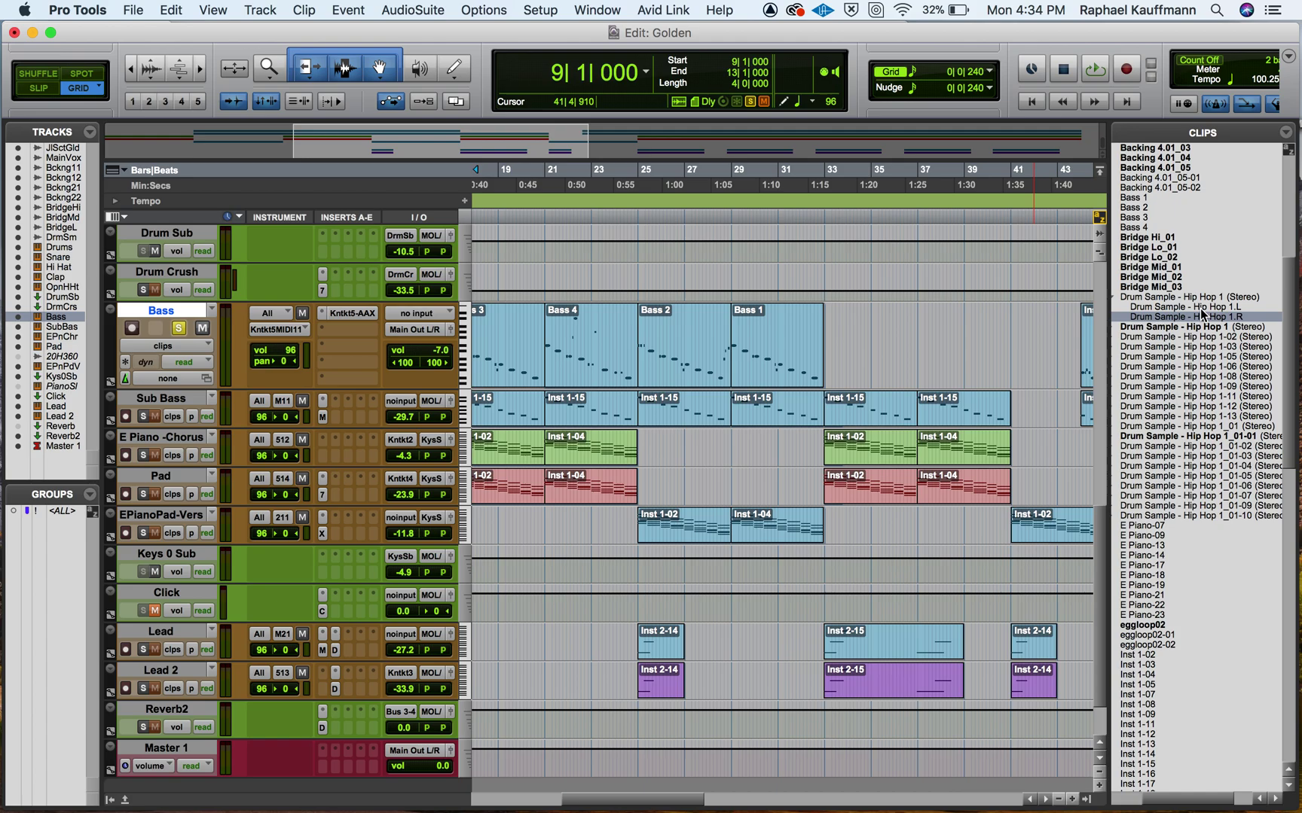
Place the Drum Sample - Hip Hop 1 (Stereo) clip from the Clips list on the Drum Samp track at bar 91.
scroll(924, 477, "right", 15)
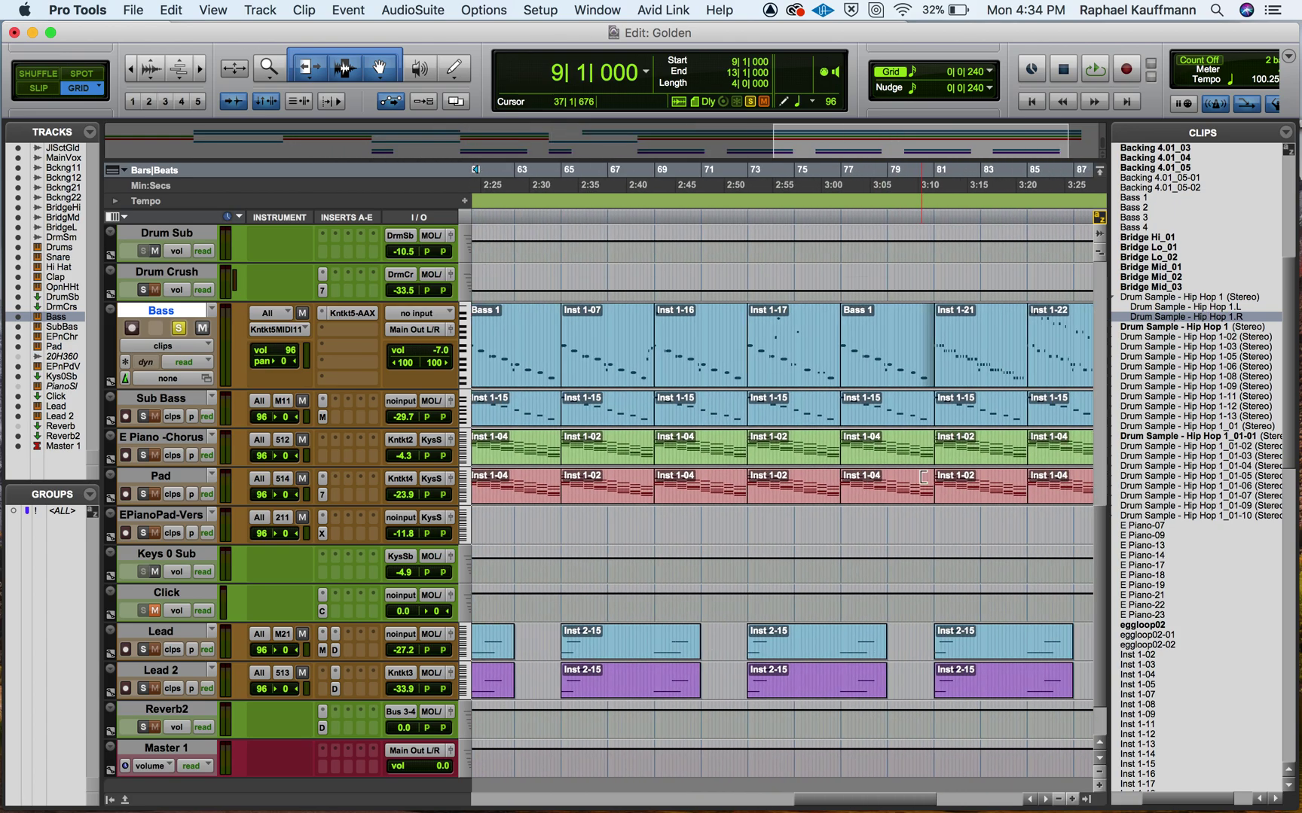
scroll(923, 476, "right", 10)
scroll(923, 476, "down", 2)
scroll(923, 476, "up", 10)
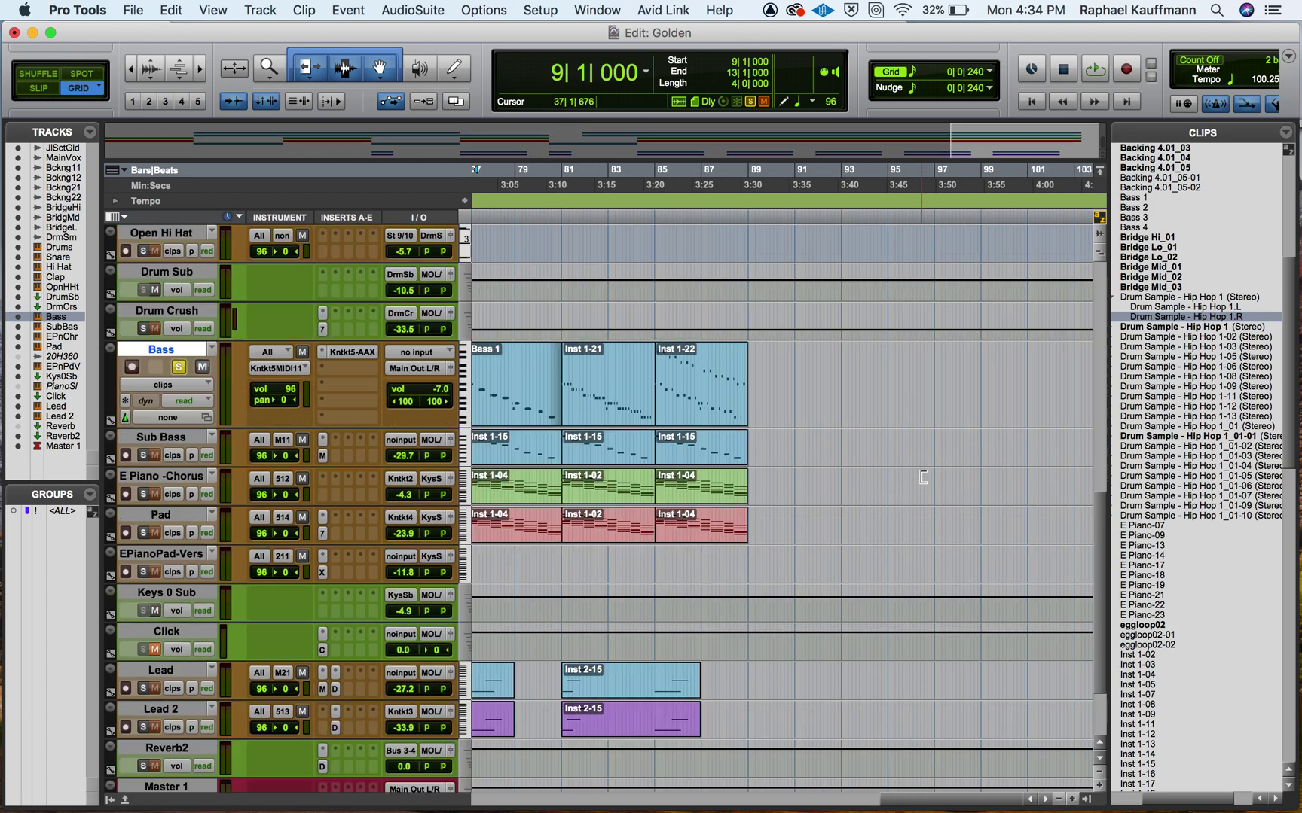
scroll(923, 476, "down", 1)
scroll(923, 476, "left", 2)
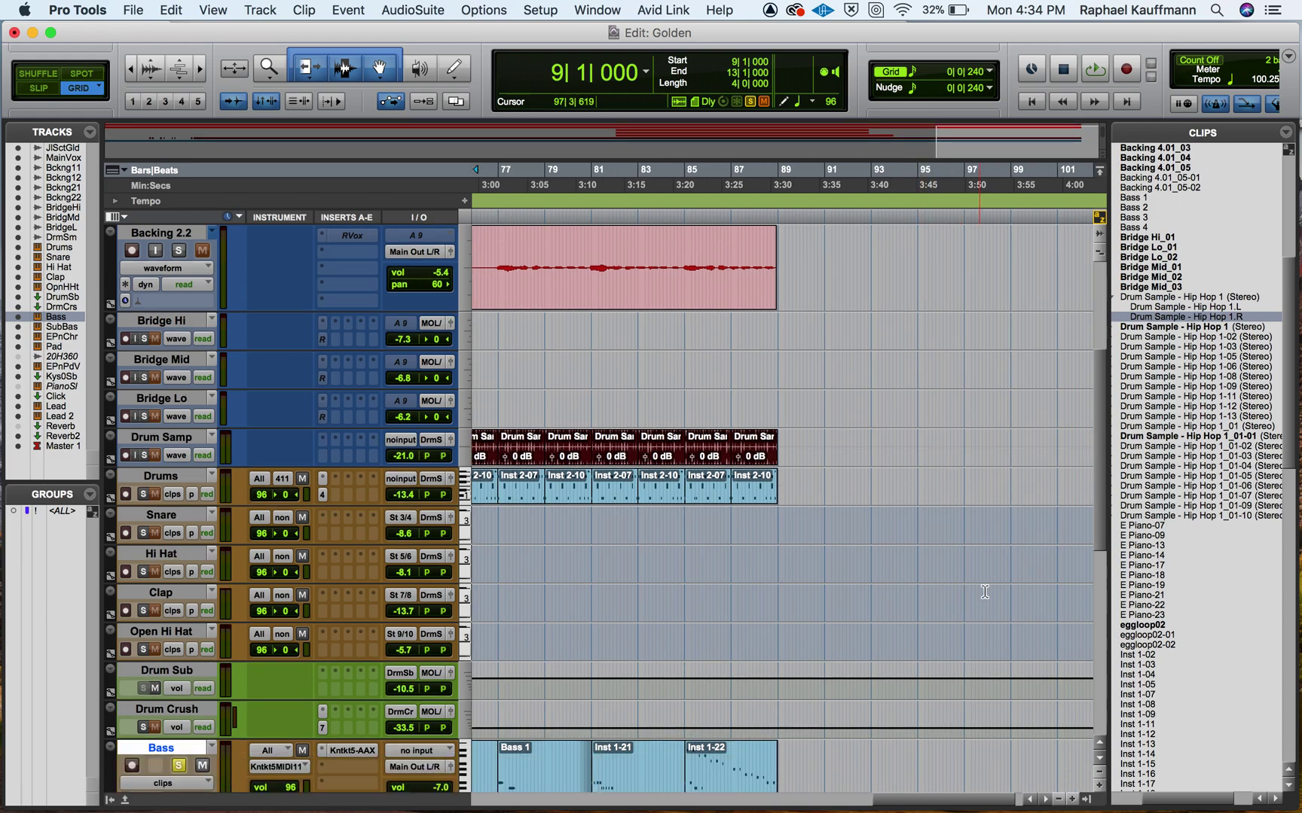
left_click_drag(1152, 300, 823, 442)
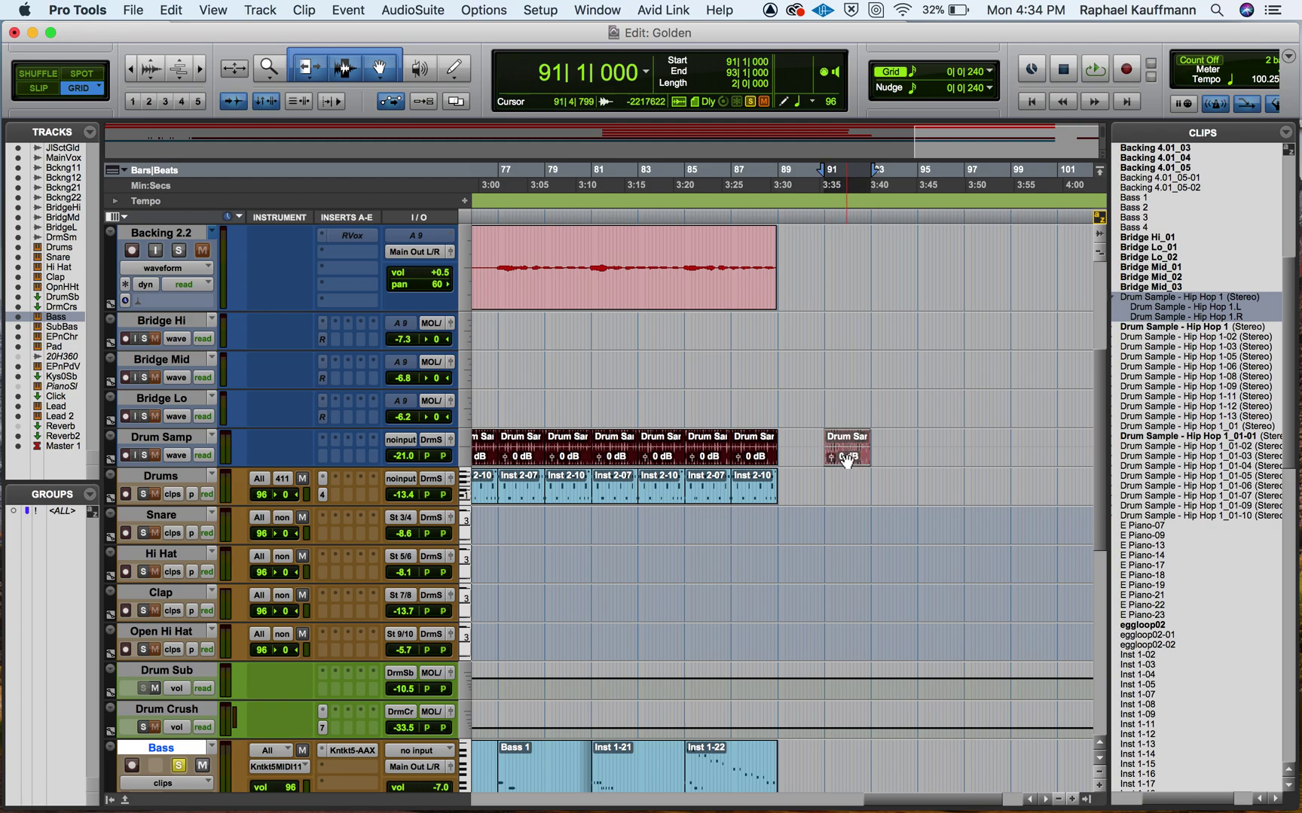
Set the Drum Samp track height to medium and magnify the audio waveforms vertically.
left_click(467, 445)
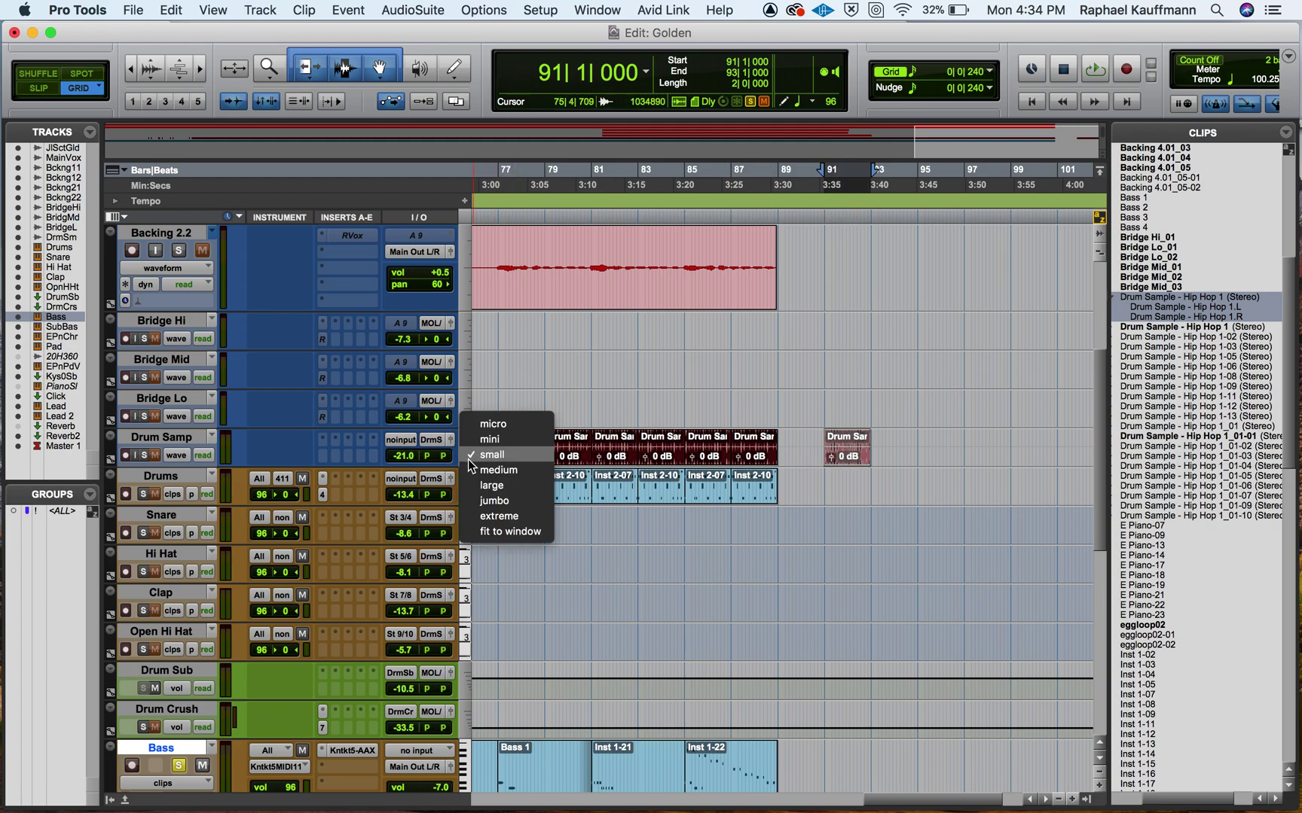
left_click(468, 466)
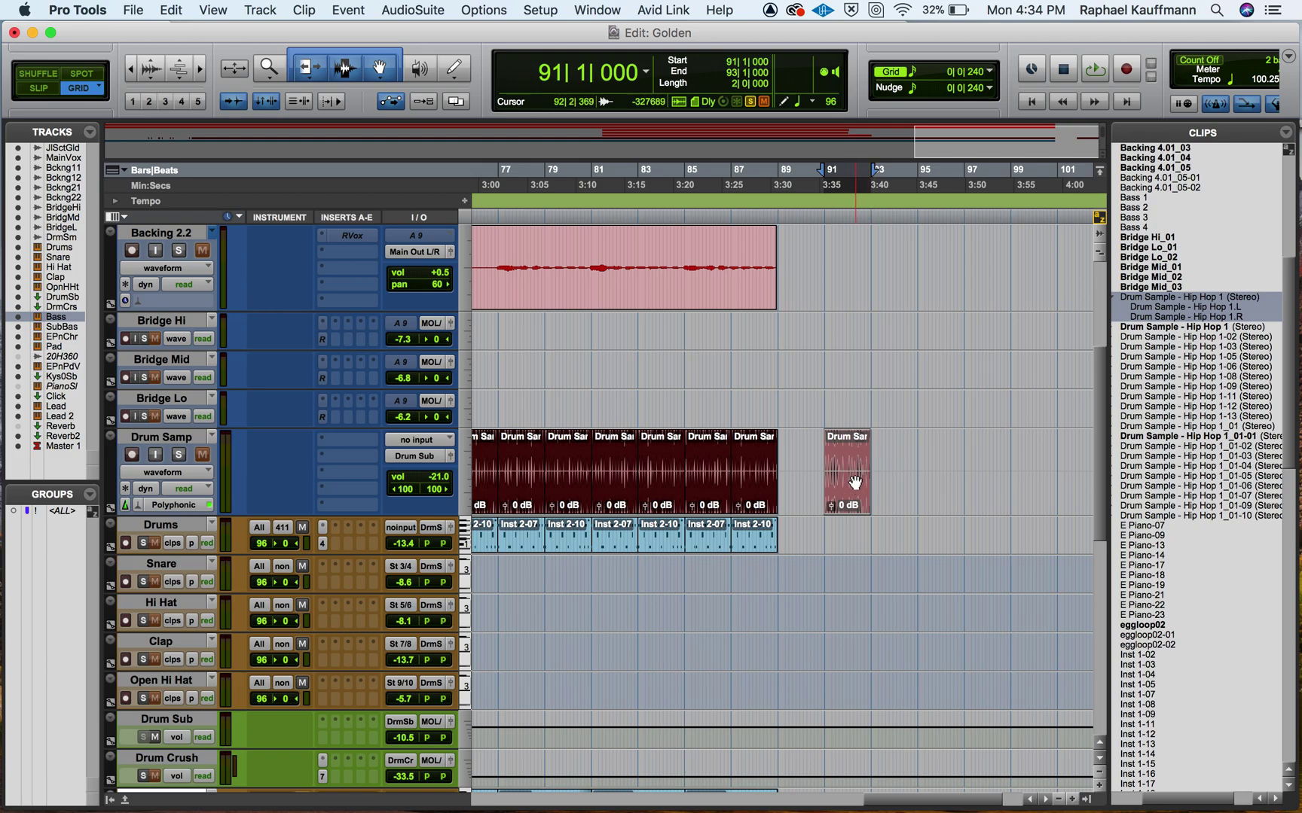
left_click(148, 77)
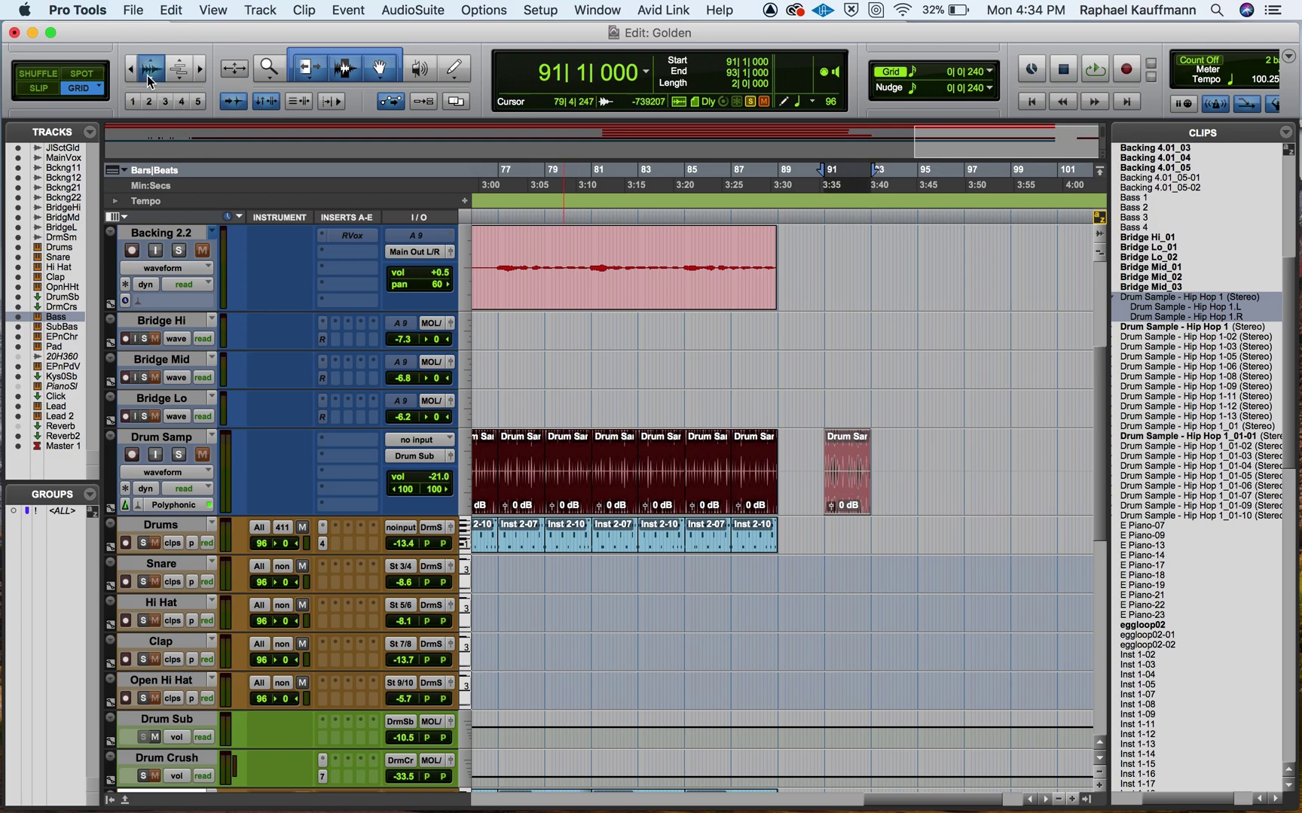
Try placing Drum Sample - Hip Hop 1.L on the mono Backing 2.2 track at bar 91, and undo both drum sample placements.
left_click(1008, 390)
left_click_drag(1150, 307, 825, 279)
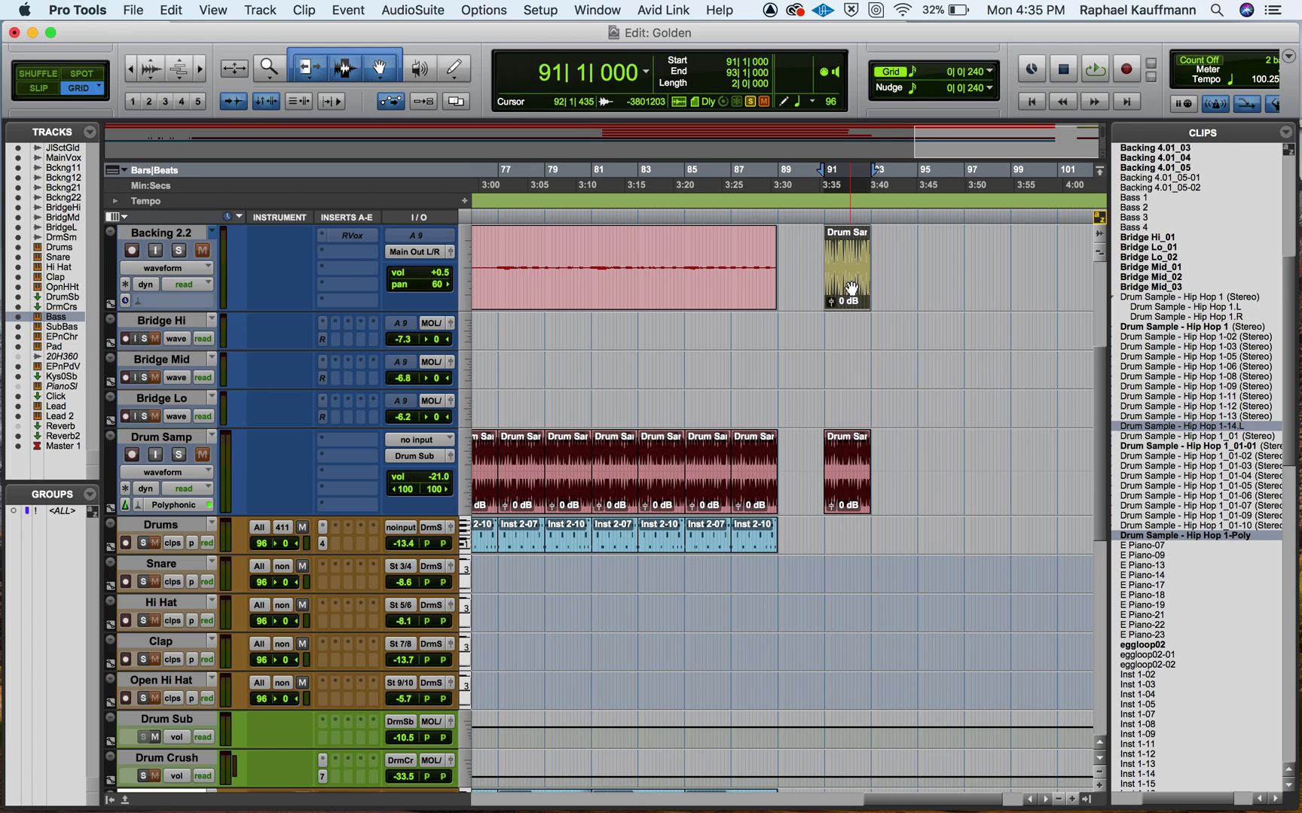
key("super+z")
key("super+z")
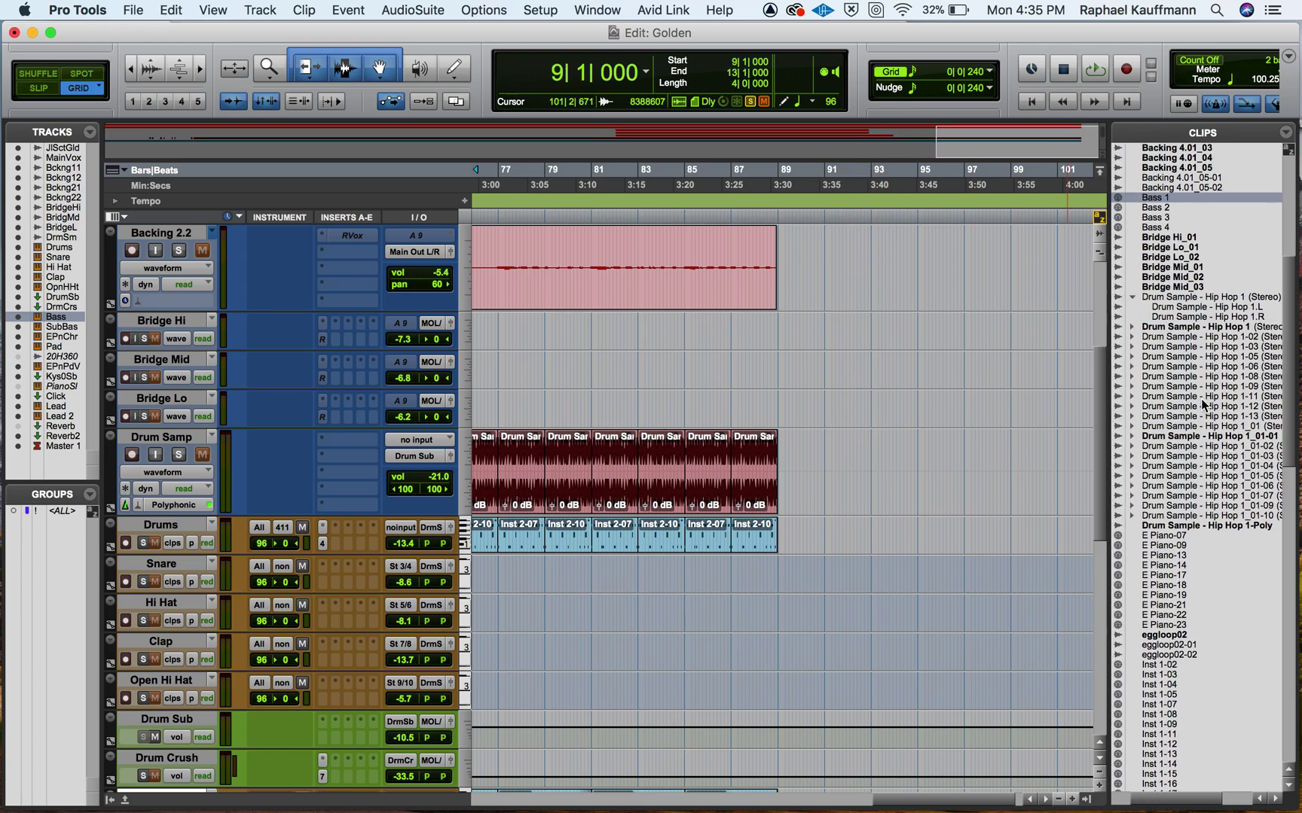
Place the mono clip Bridge Hi_01 from the Clips list on the Backing 2.2 track in bar 91.
left_click(1172, 228)
left_click(1173, 238)
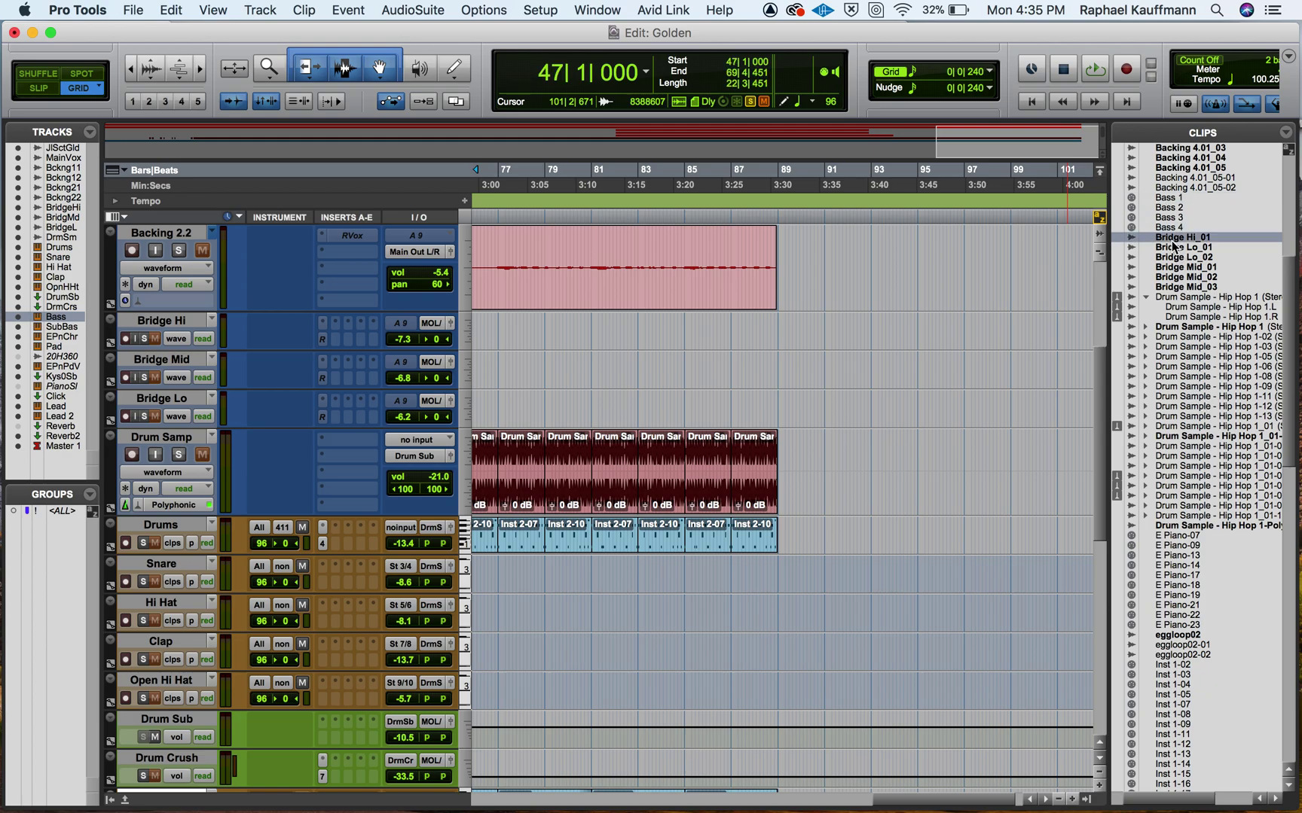
scroll(1177, 251, "up", 2)
left_click_drag(1174, 276, 838, 273)
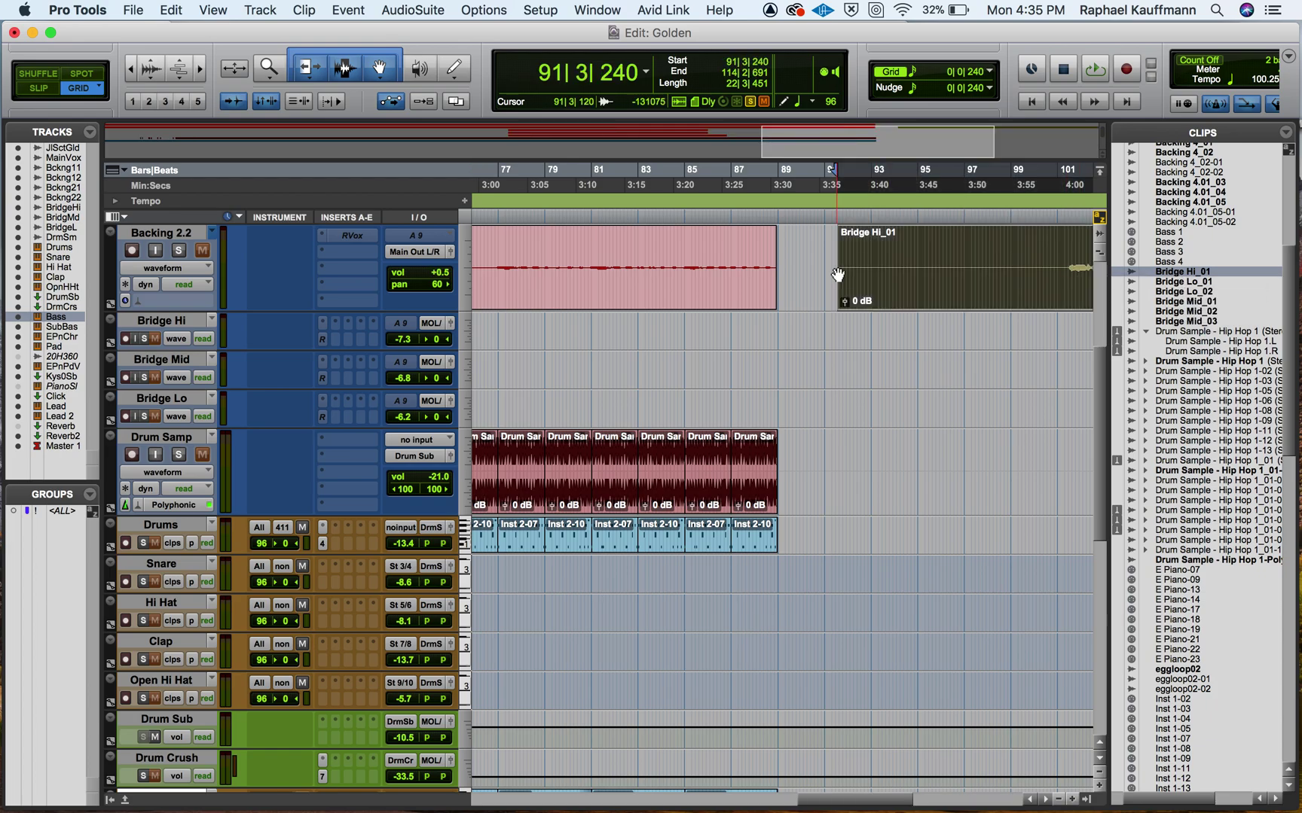
Undo the Bridge Hi_01 placement at bar 91 and place that clip on the Backing 2.2 track at bar 107, beat 4.
key("super+bracketleft")
key("super+bracketleft")
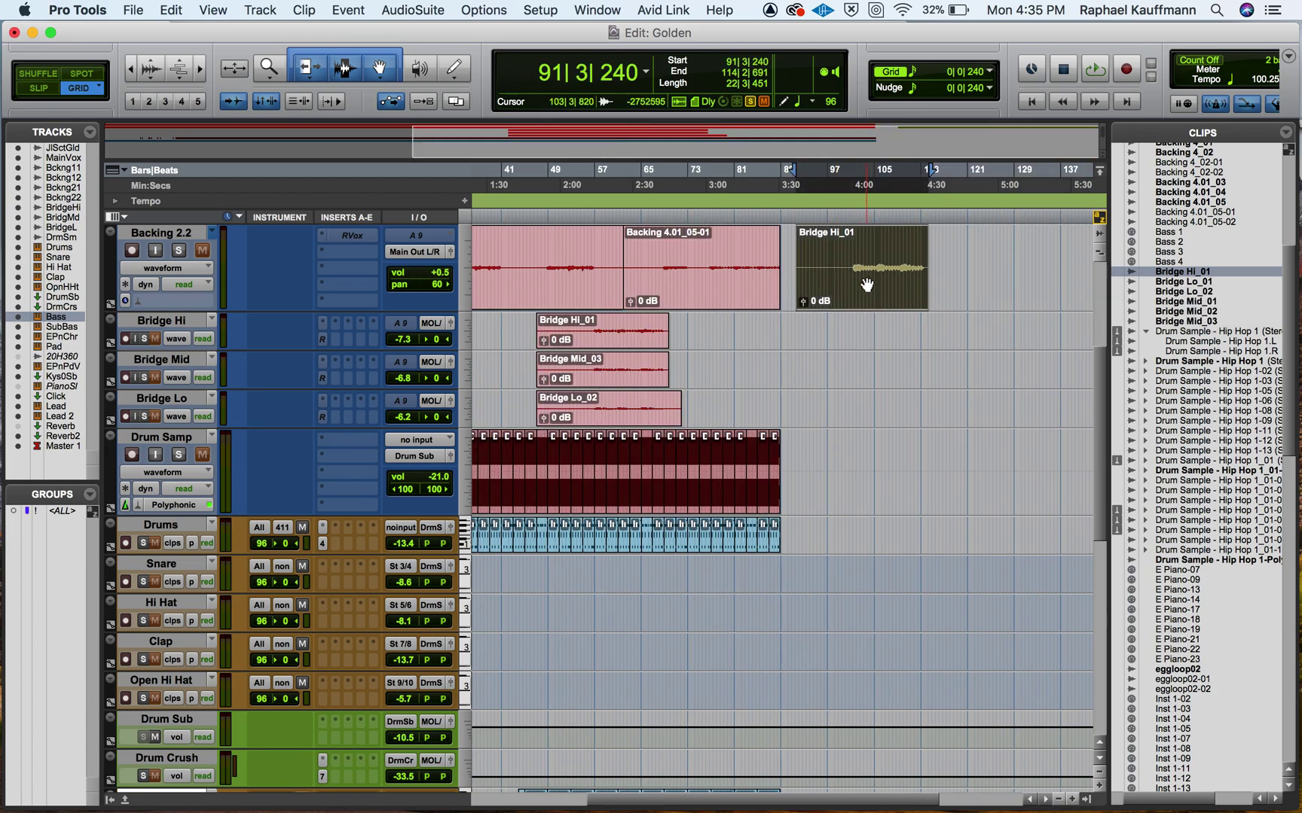
key("super+z")
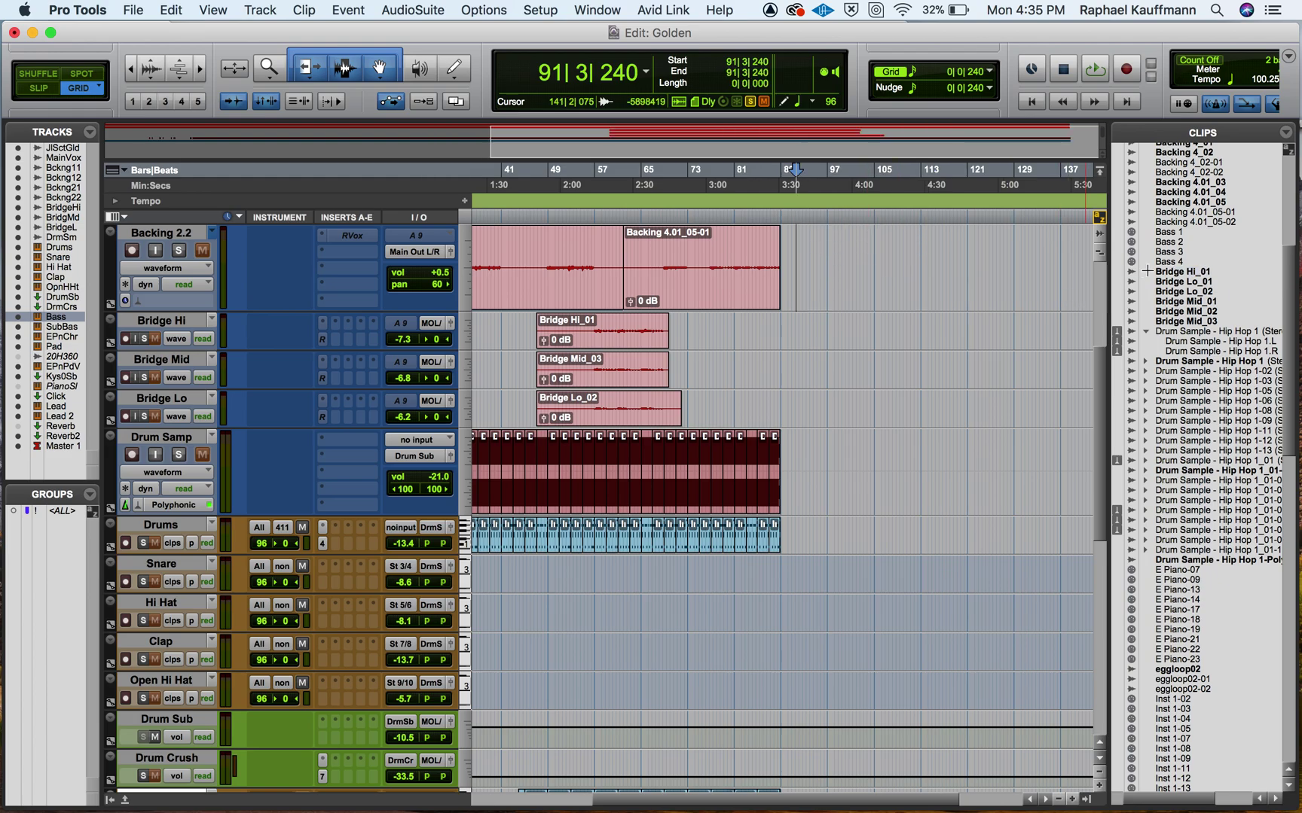
left_click_drag(1175, 272, 891, 256)
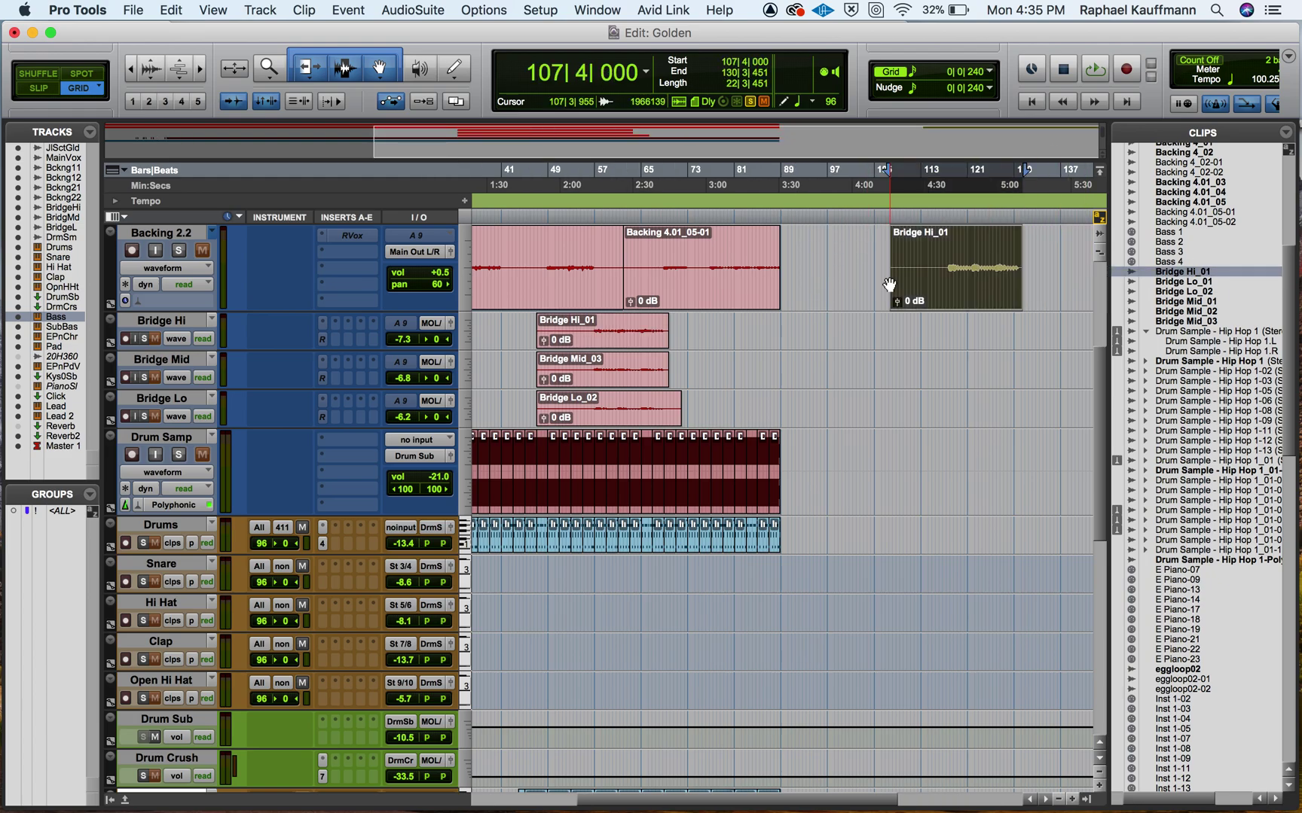
Split the placed Bridge Hi_01 clip on the Backing 2.2 track at bar 117 and compare its pieces with the original in the Clips list.
left_click(944, 253)
key("b")
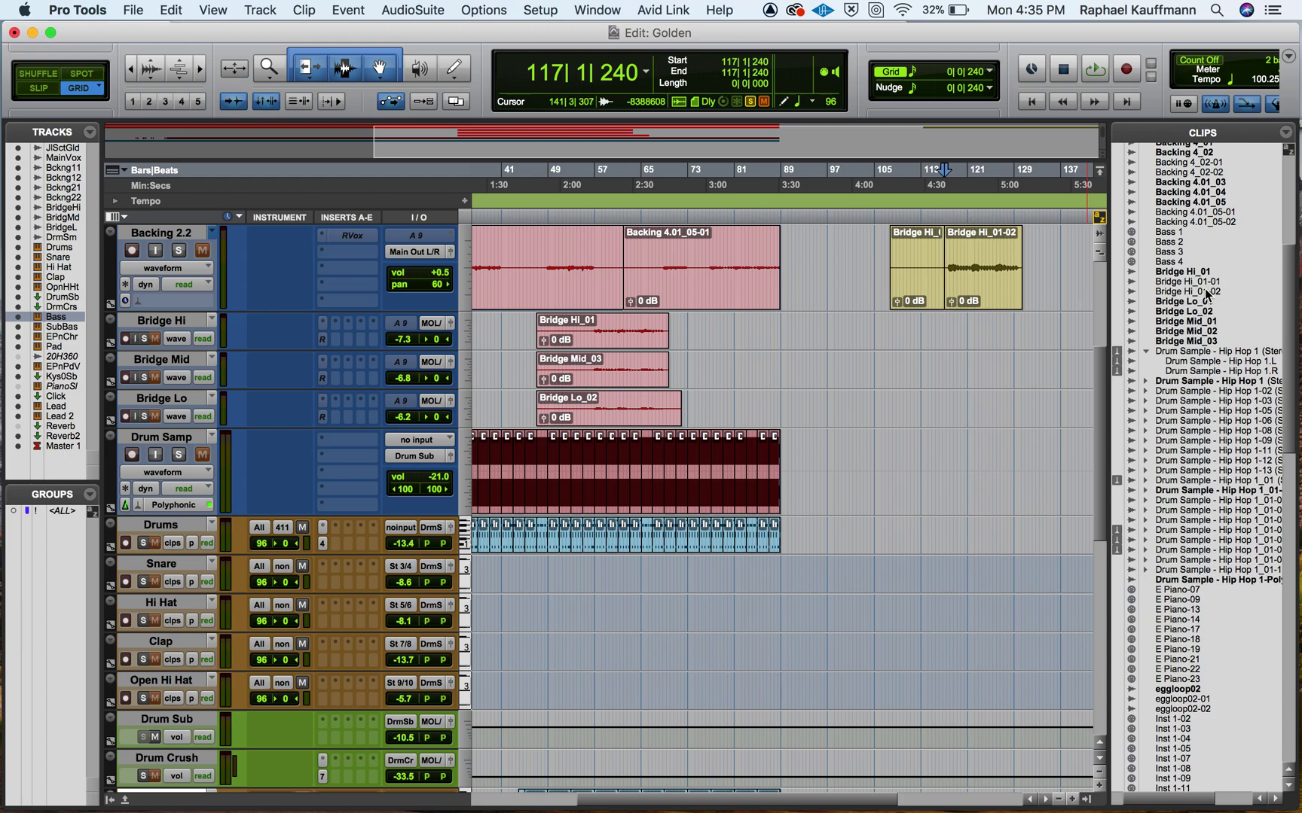
left_click(1205, 281)
left_click(1204, 291)
left_click(1204, 281)
left_click(1205, 292)
left_click(1198, 272)
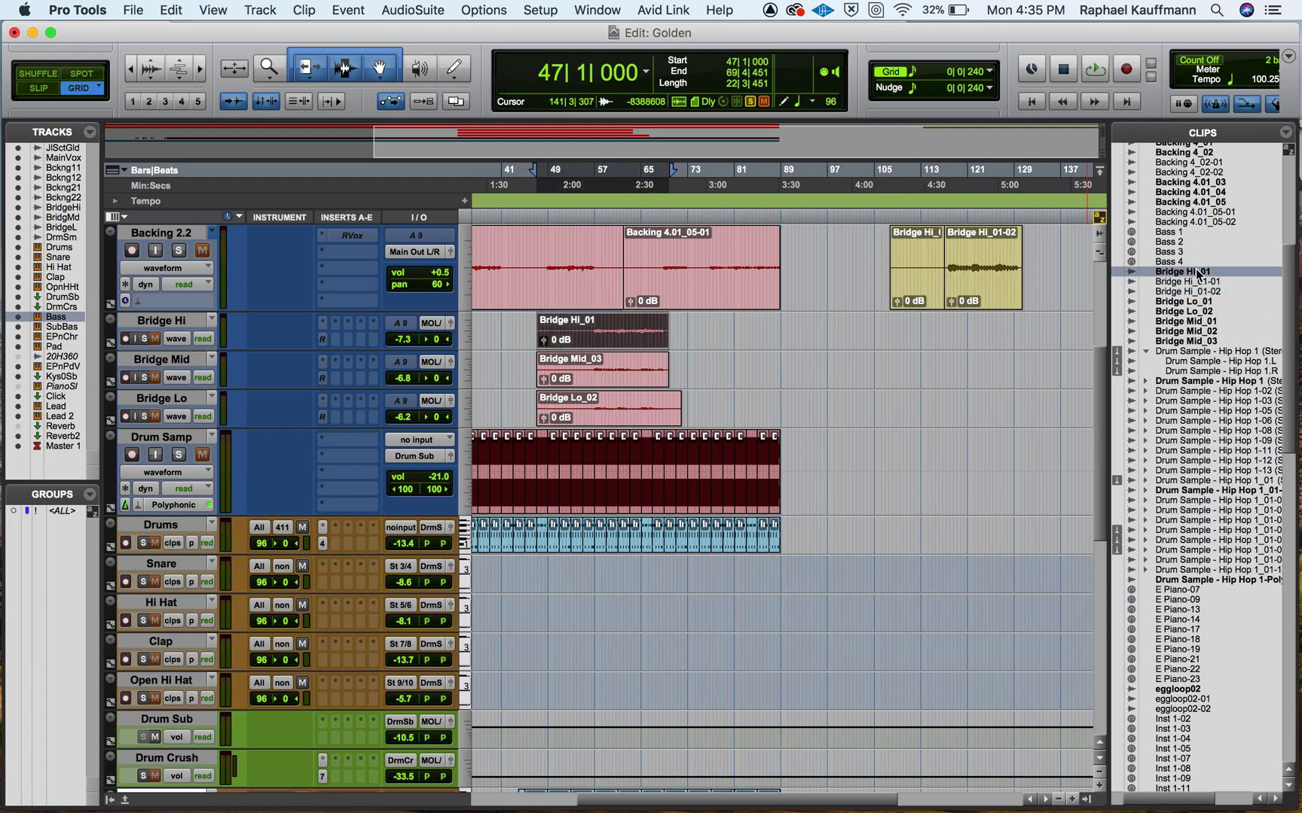
Delete the piece before the bar 117 split on the Backing 2.2 track and rename the remaining clip Bridge Hi Take.
left_click(923, 296)
key("Delete")
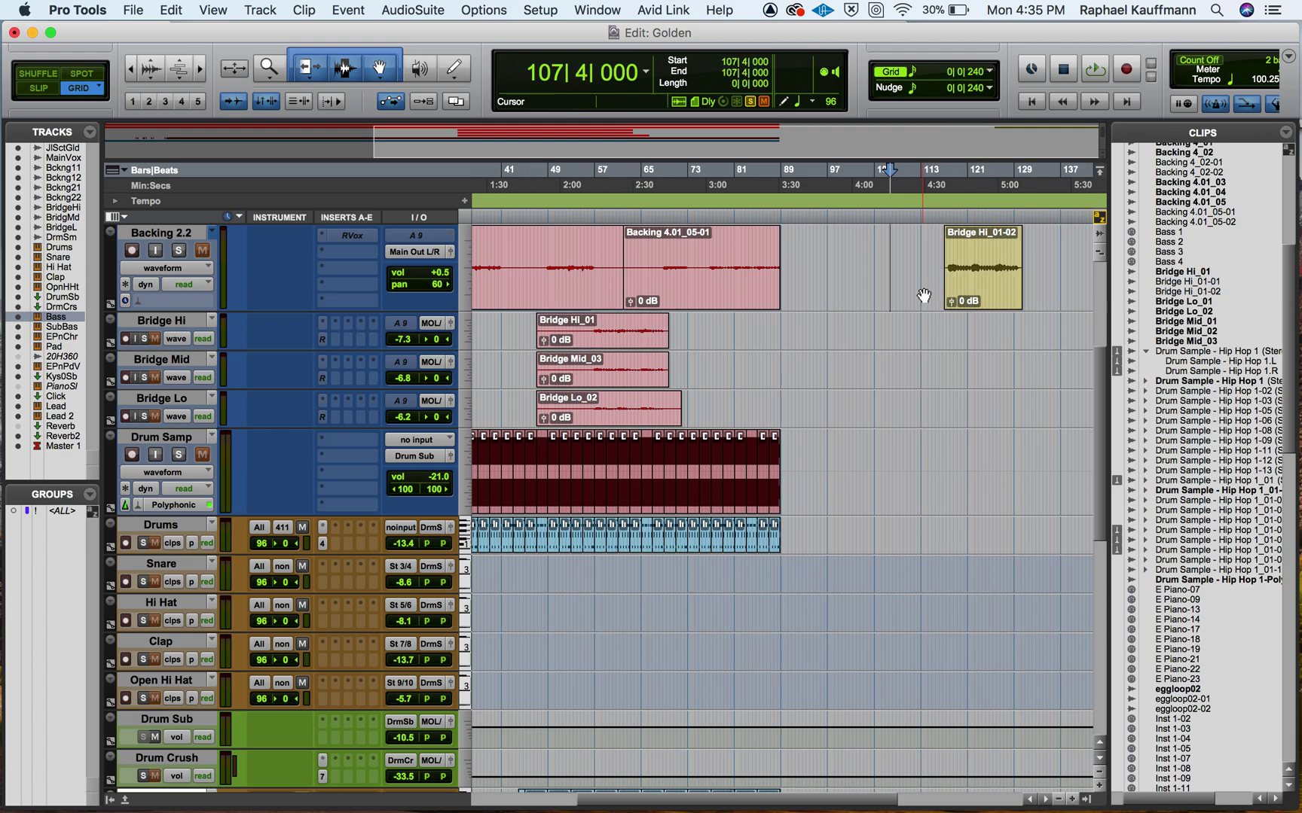
left_click(968, 294)
double_click(1168, 293)
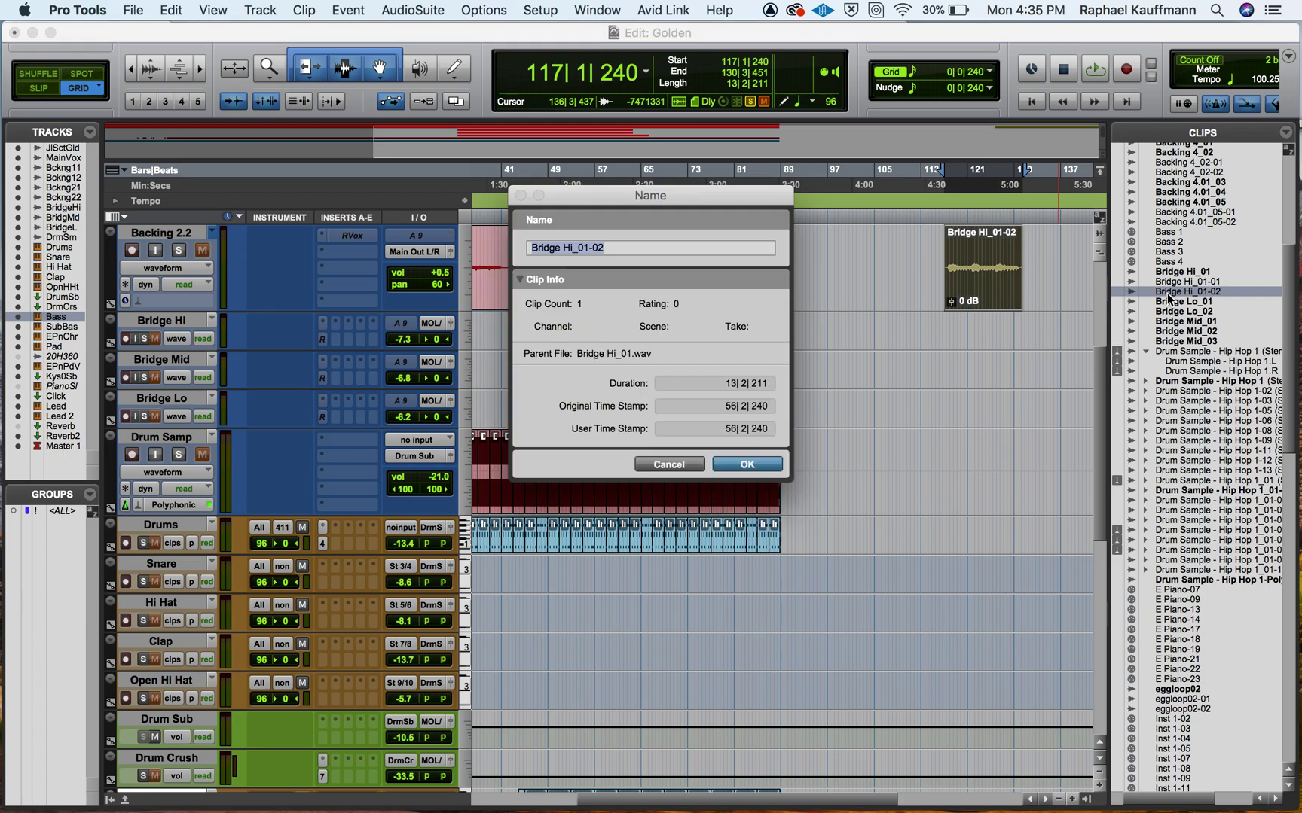
type("B")
key("Return")
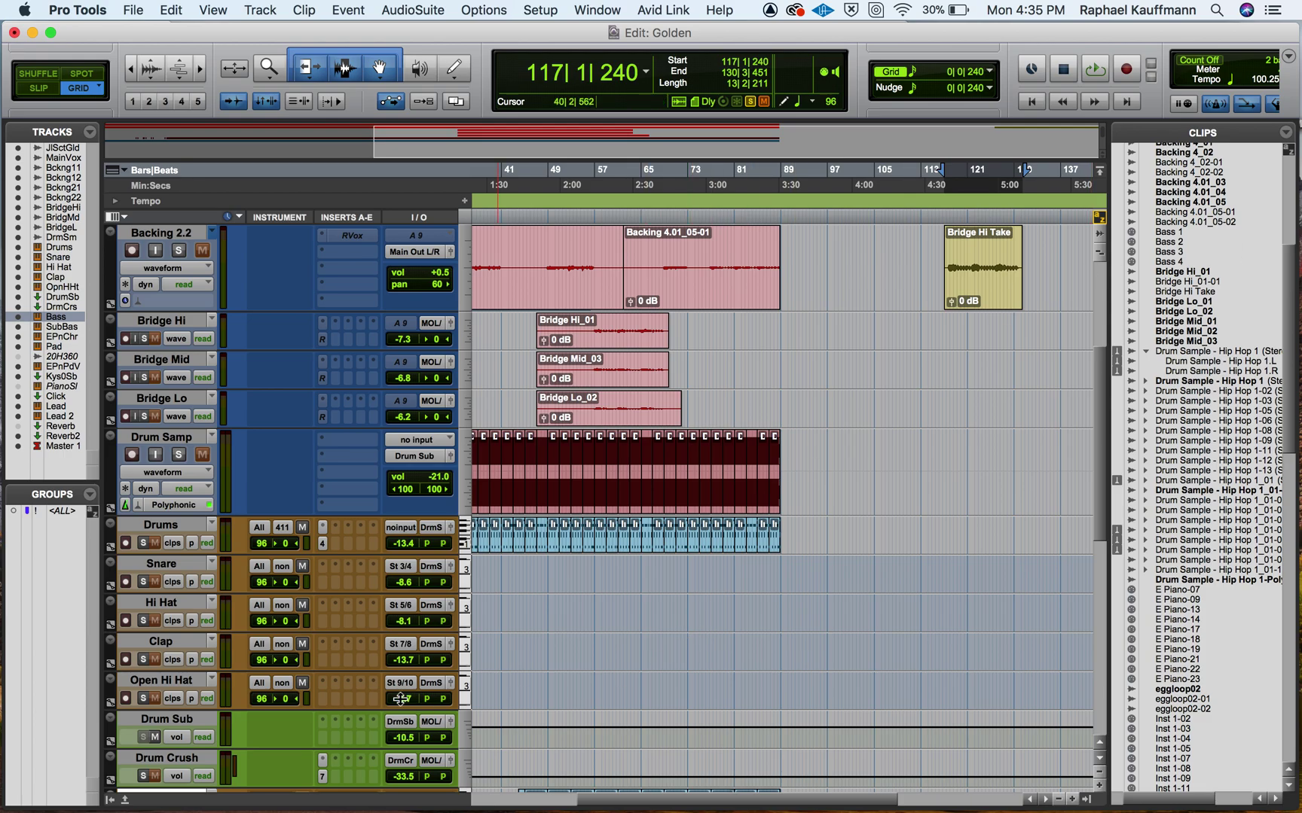
key("super+Tab")
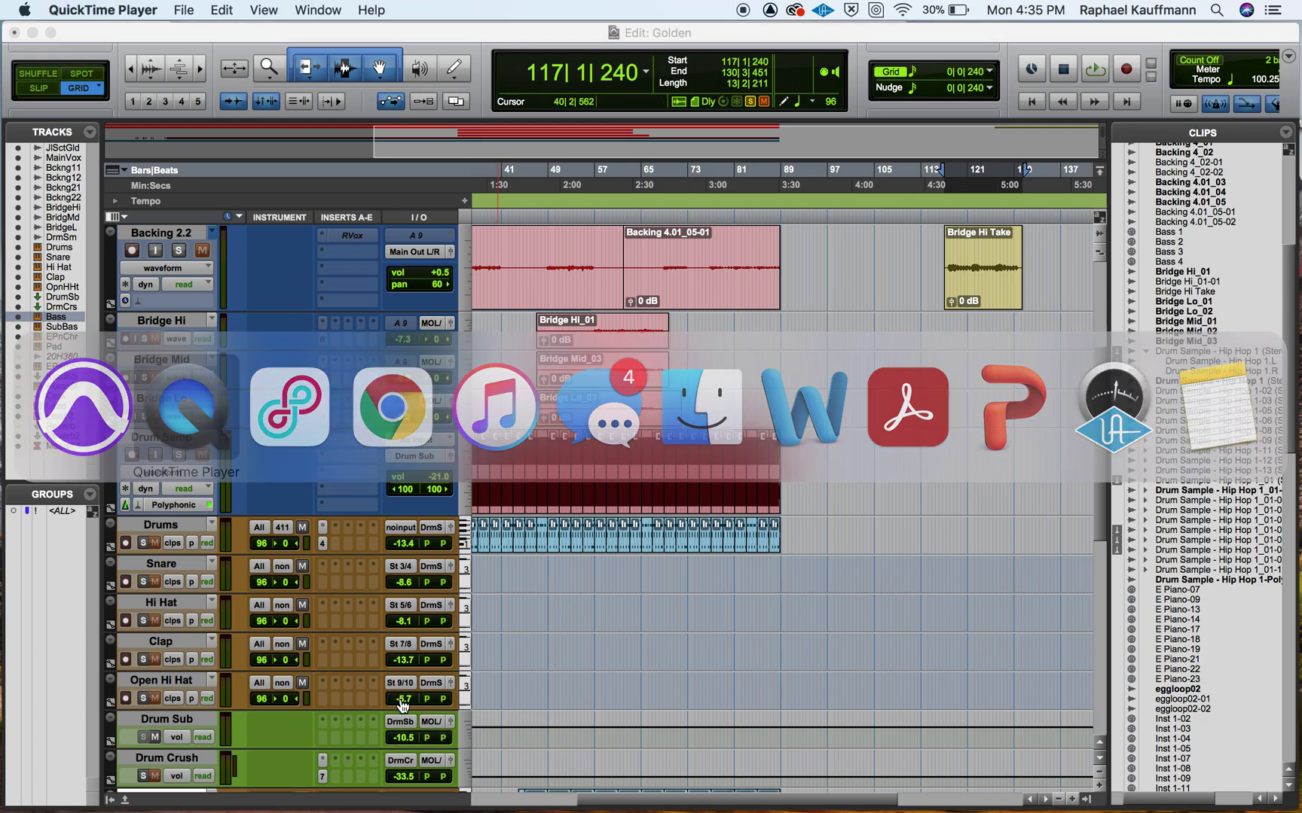
key("super+w")
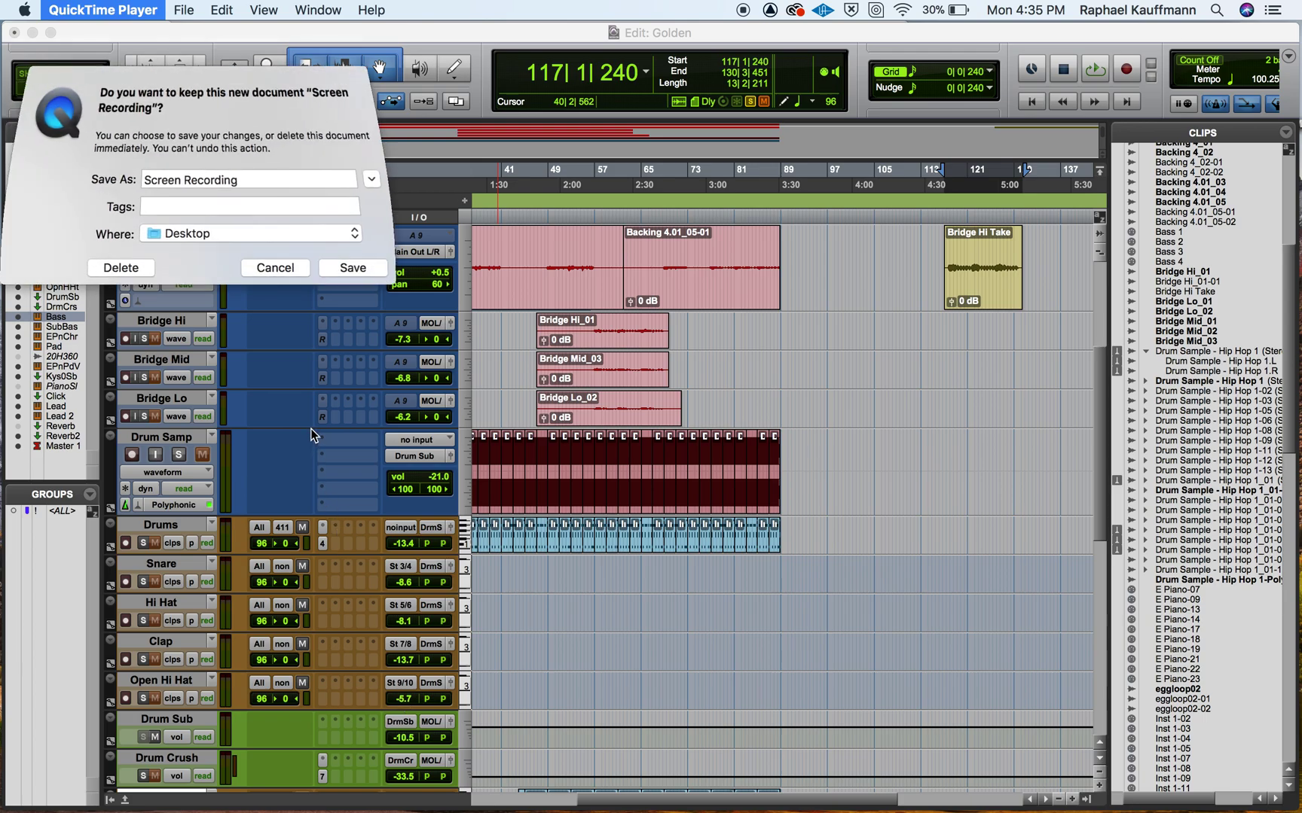